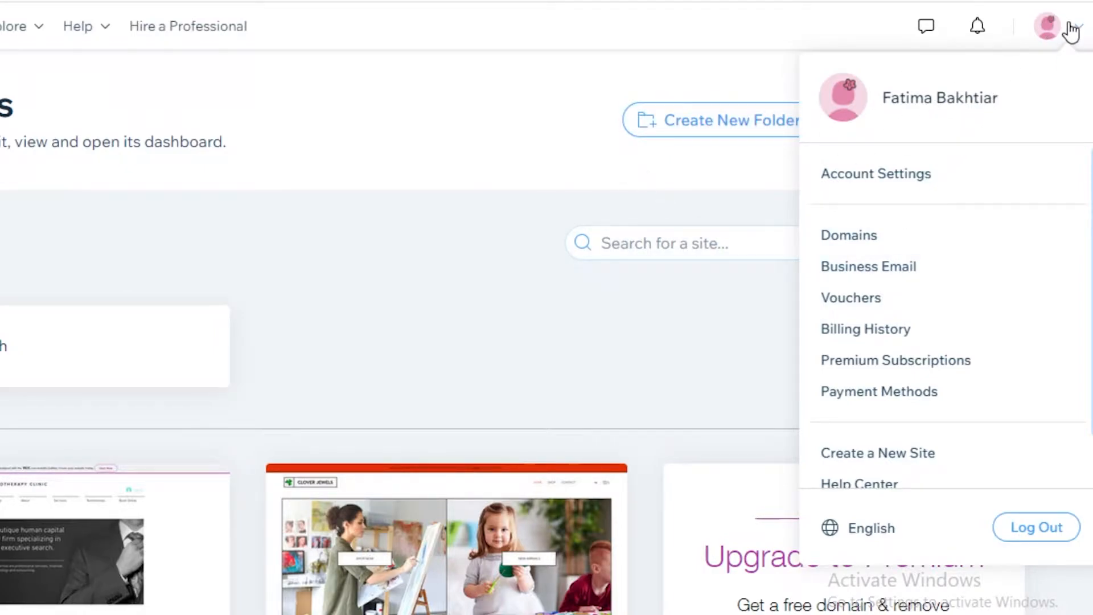
pyautogui.click(1062, 33)
pyautogui.scroll(-5, 288, 254)
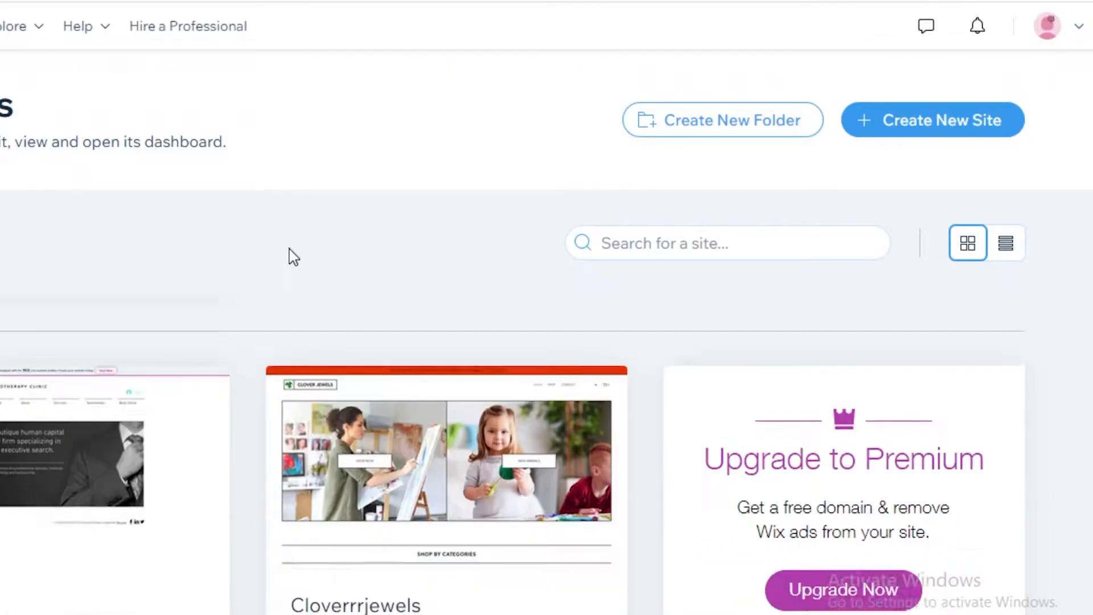
pyautogui.scroll(5, 942, 302)
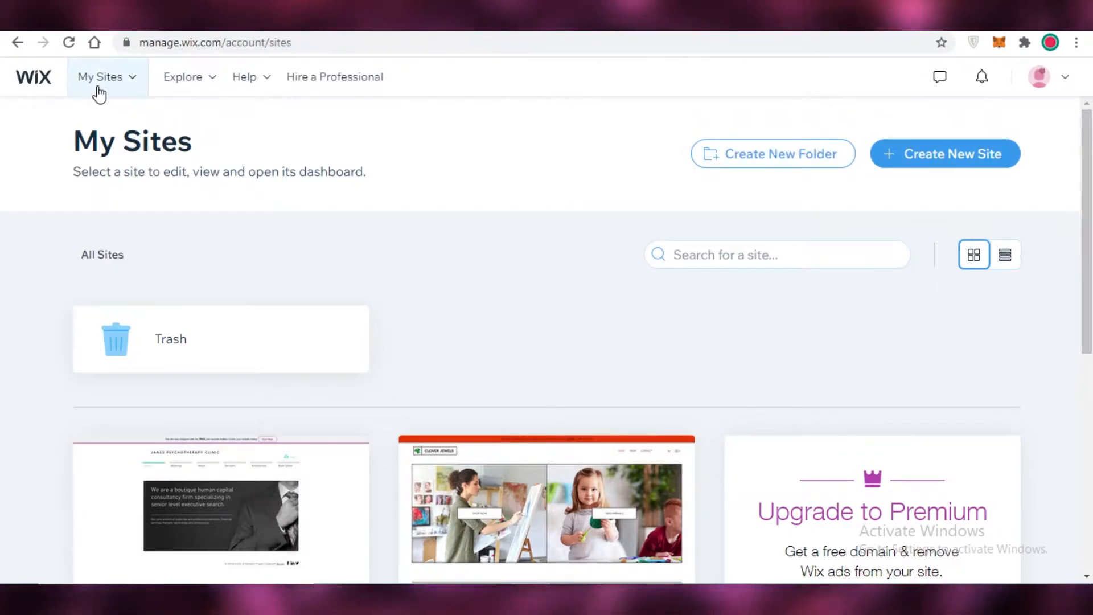
pyautogui.click(132, 81)
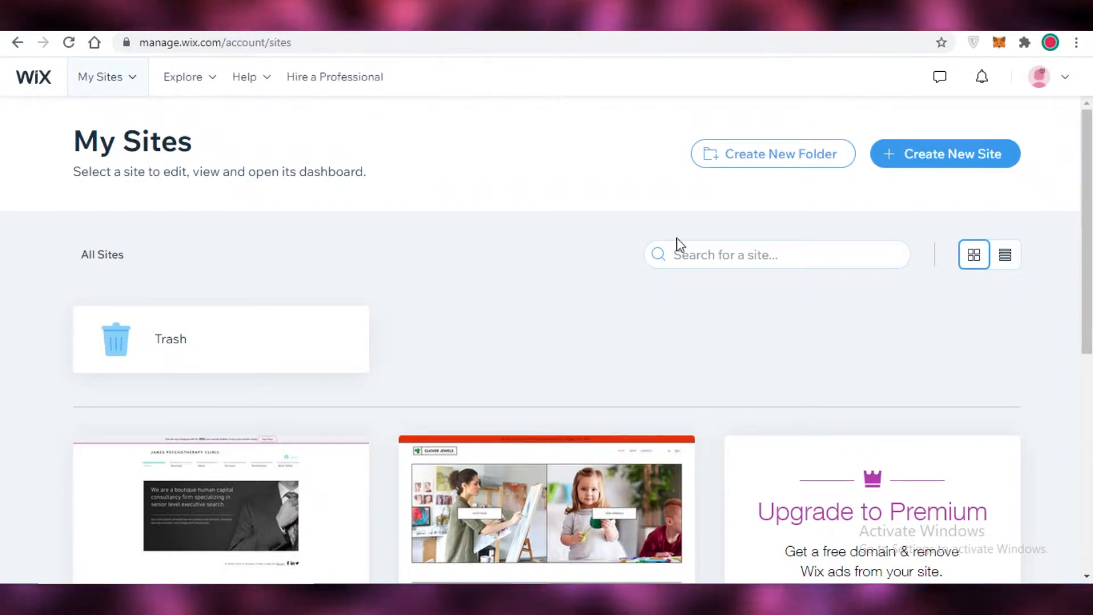
# Start creating a new site and choose Music Booking Agent as its website type
pyautogui.click(931, 171)
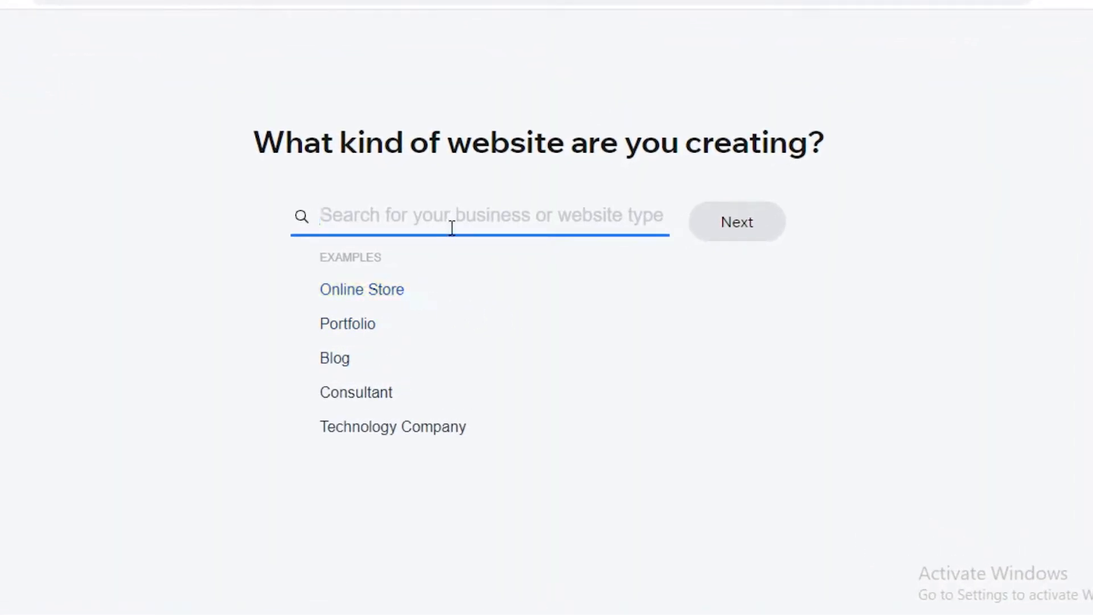
pyautogui.write('booking')
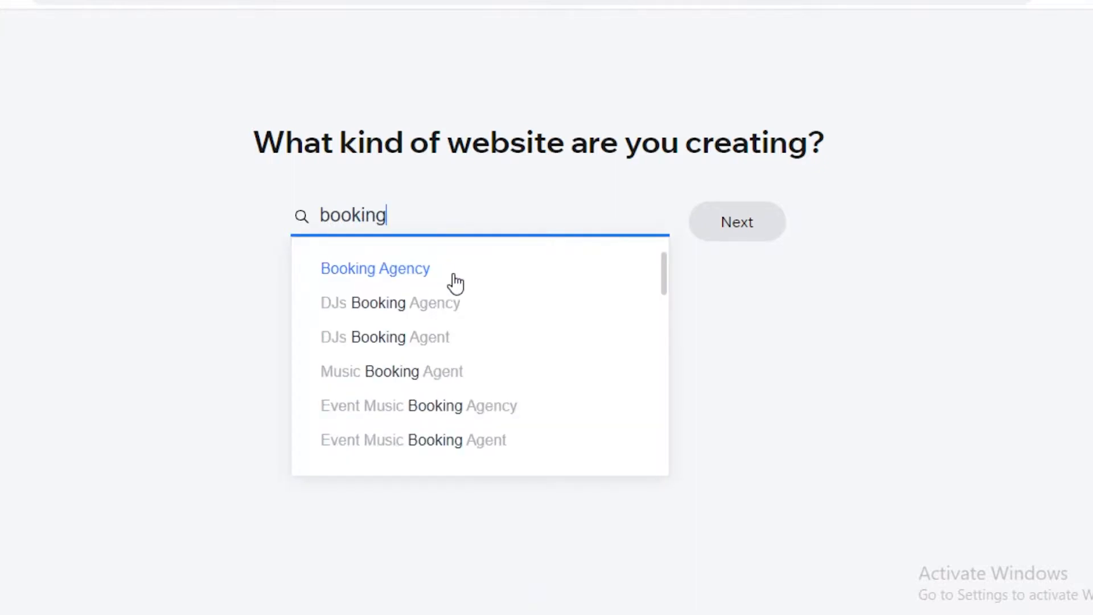
pyautogui.click(437, 373)
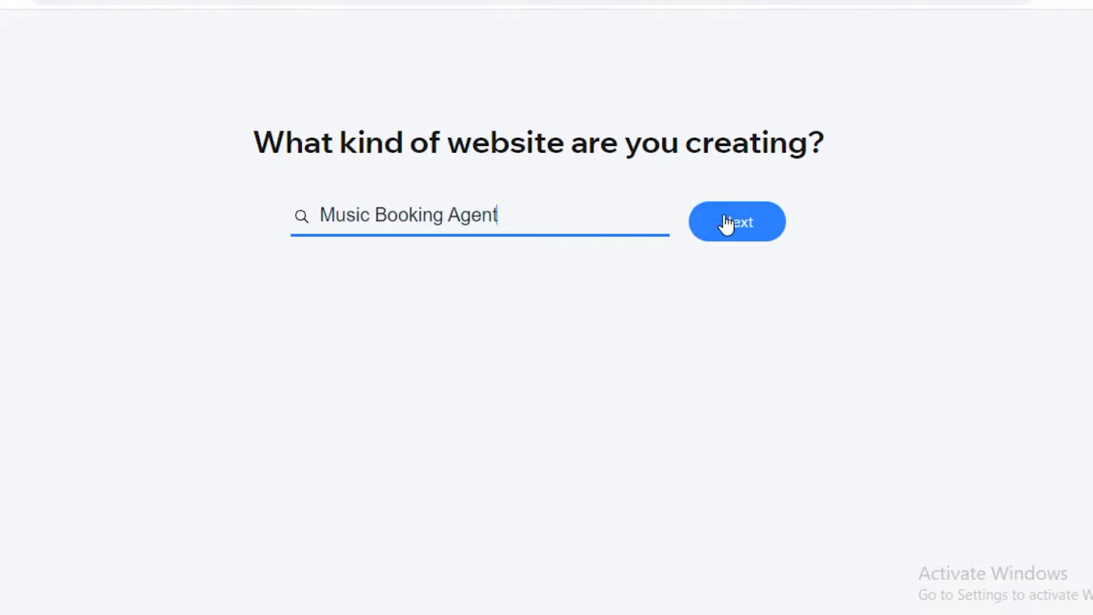
# Change the website type to Booking Agency and choose to create the site by editing a template
pyautogui.click(435, 220)
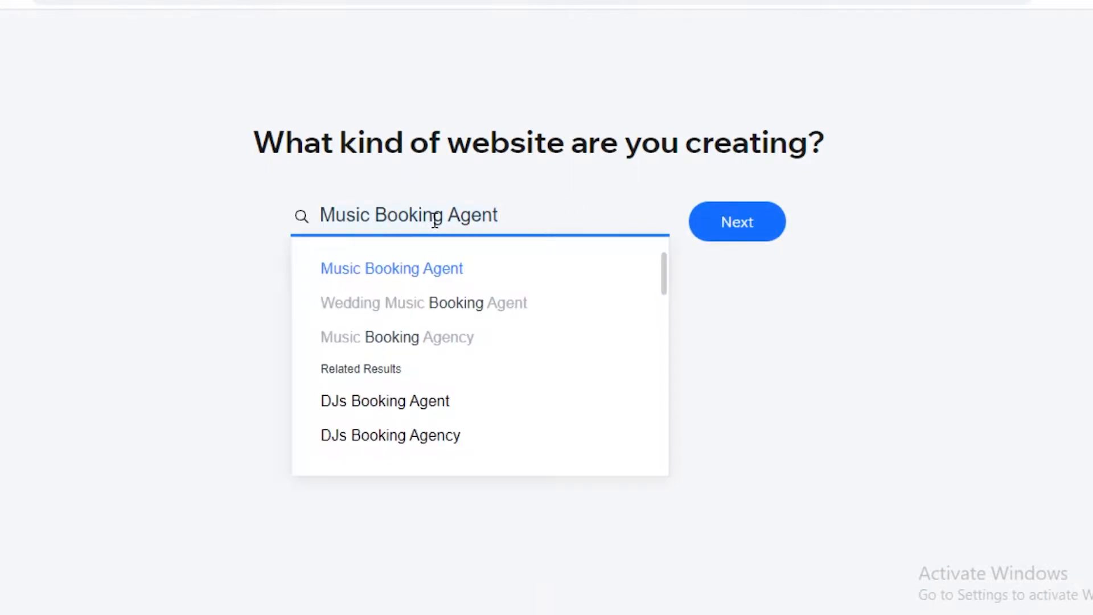
pyautogui.write('booking')
pyautogui.scroll(-2, 410, 297)
pyautogui.scroll(2, 439, 391)
pyautogui.click(408, 270)
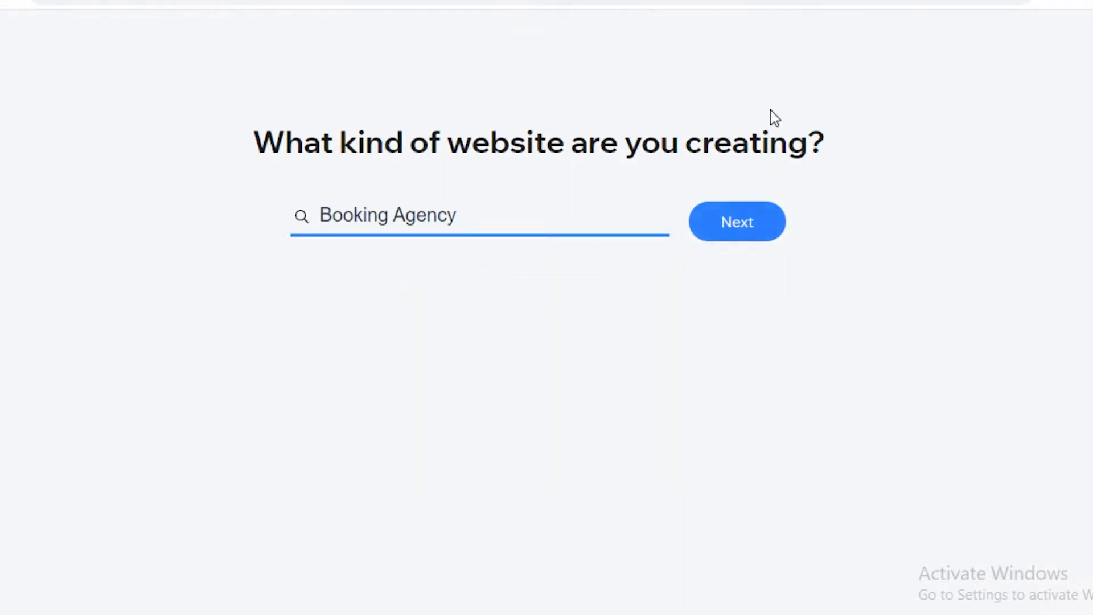
pyautogui.click(745, 225)
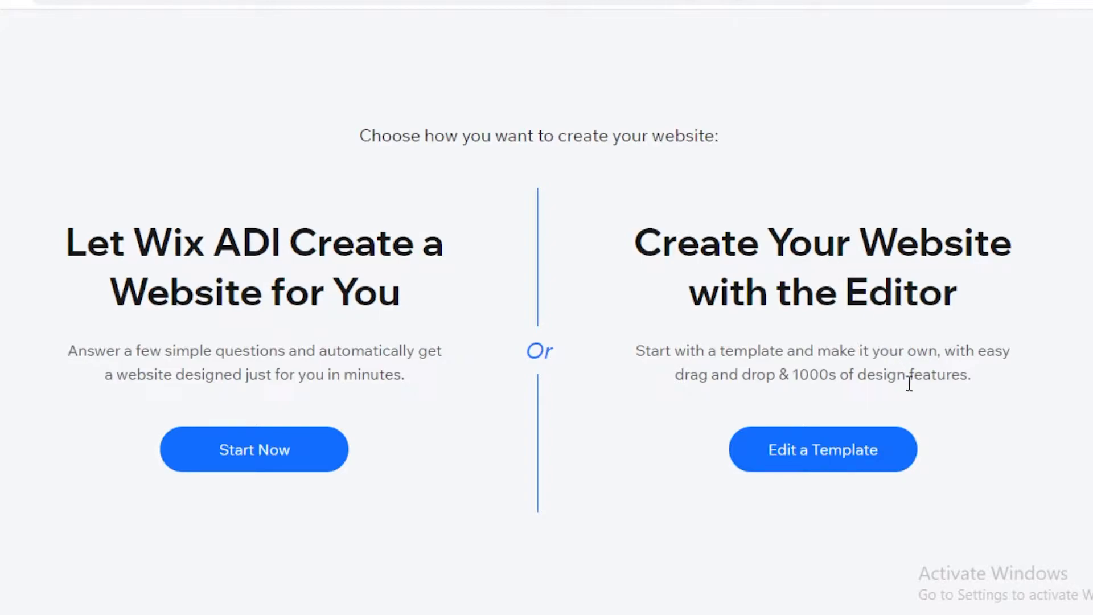
pyautogui.moveTo(204, 246); pyautogui.dragTo(375, 245)
pyautogui.click(382, 242)
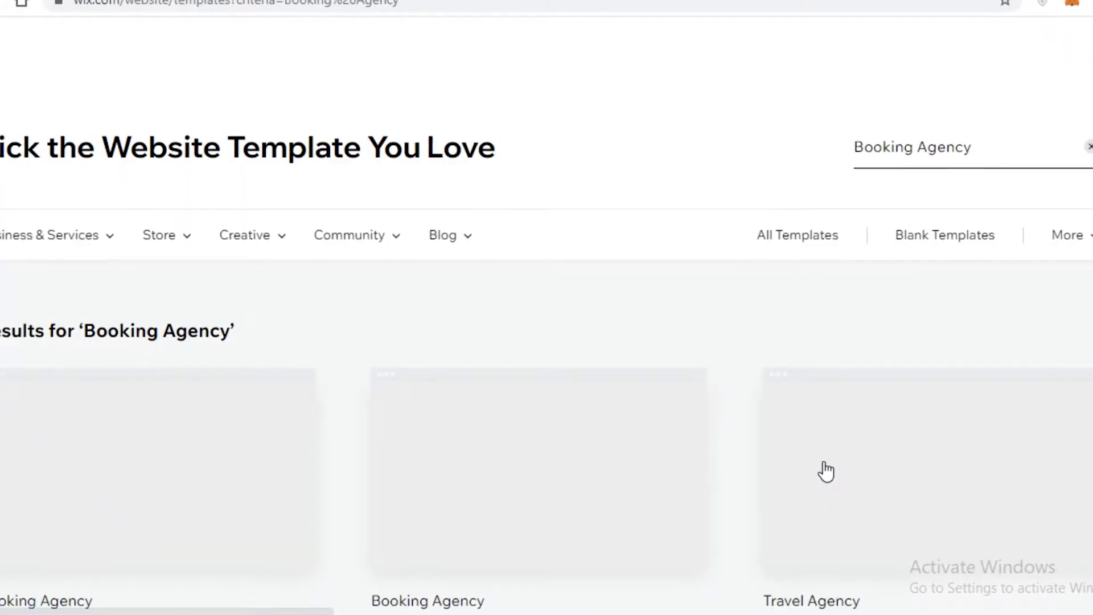
# Browse the first page of website templates for Booking Agency down to the page numbers
pyautogui.scroll(-5, 237, 254)
pyautogui.scroll(-10, 701, 358)
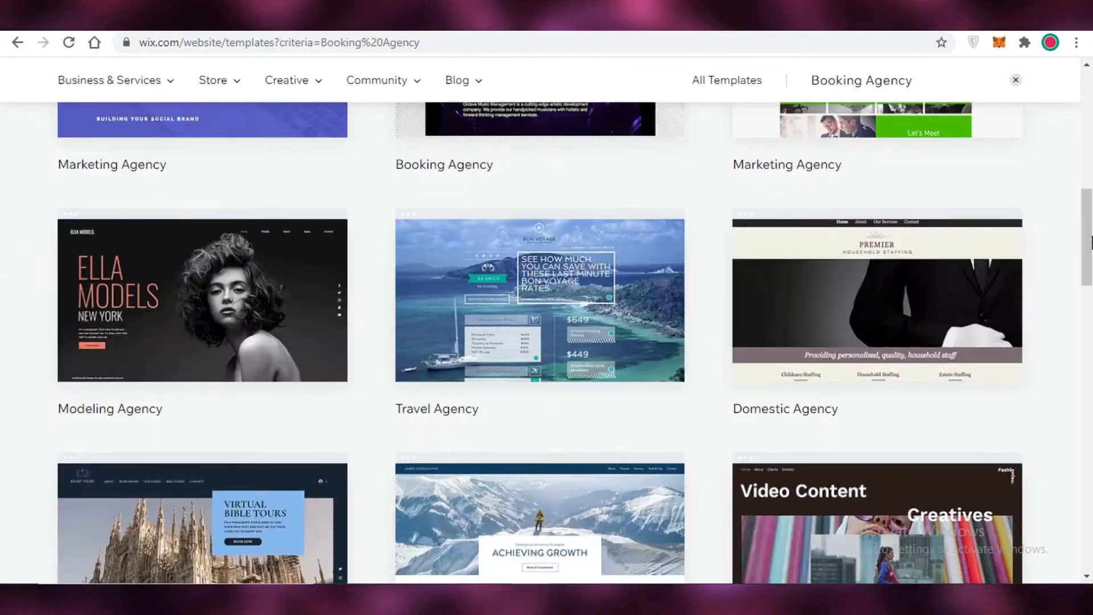
pyautogui.scroll(6, 519, 447)
pyautogui.scroll(7, 704, 270)
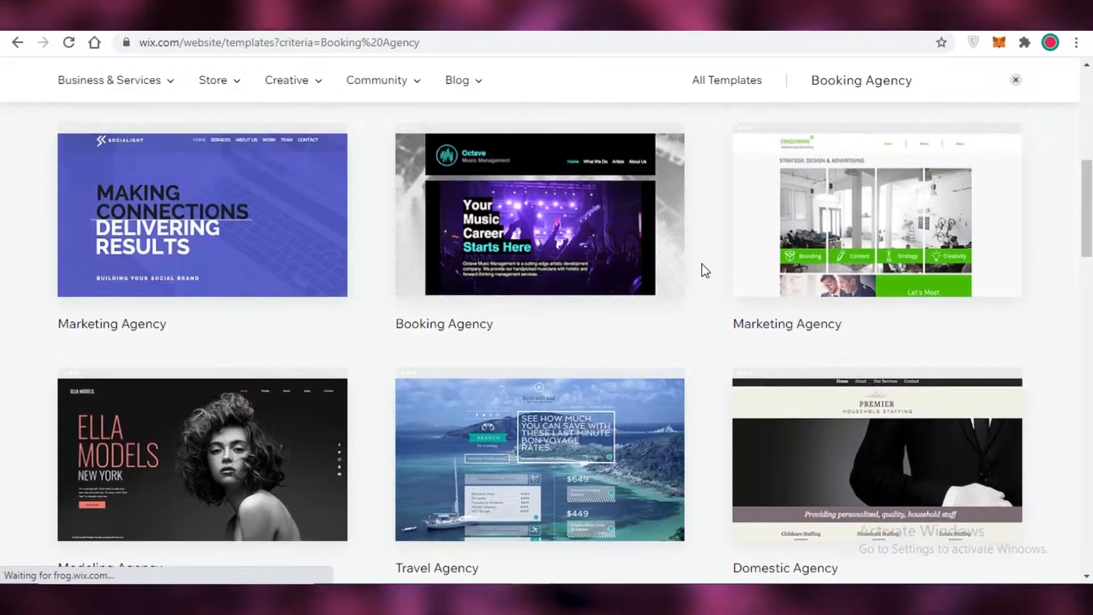
pyautogui.scroll(-3, 711, 291)
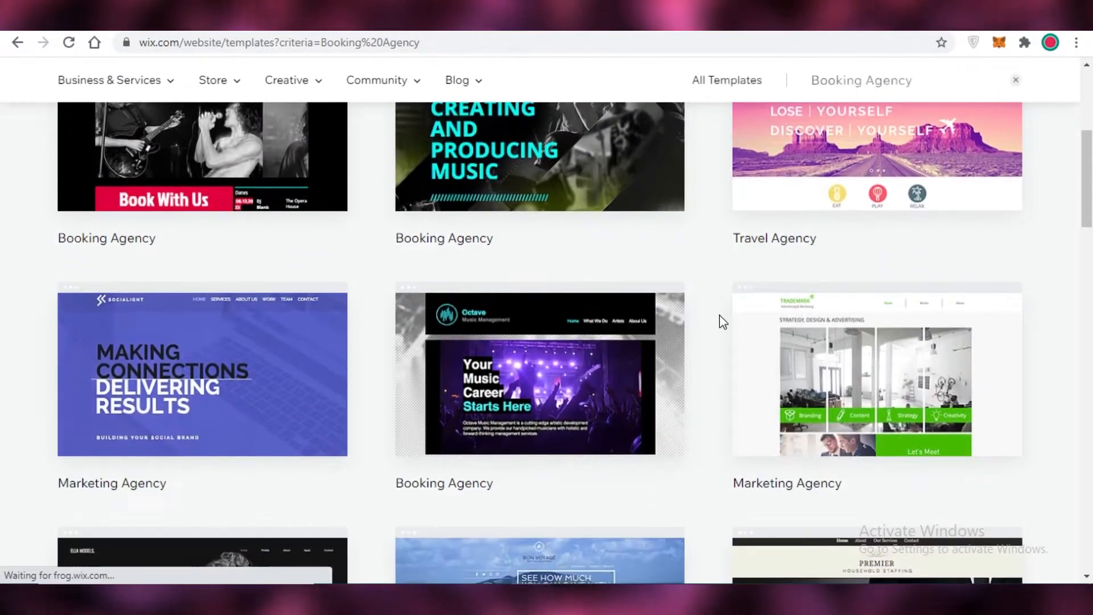
pyautogui.scroll(-1, 375, 332)
pyautogui.scroll(-3, 376, 332)
pyautogui.scroll(8, 361, 335)
pyautogui.scroll(-6, 531, 295)
pyautogui.moveTo(535, 302)
pyautogui.scroll(-5, 512, 296)
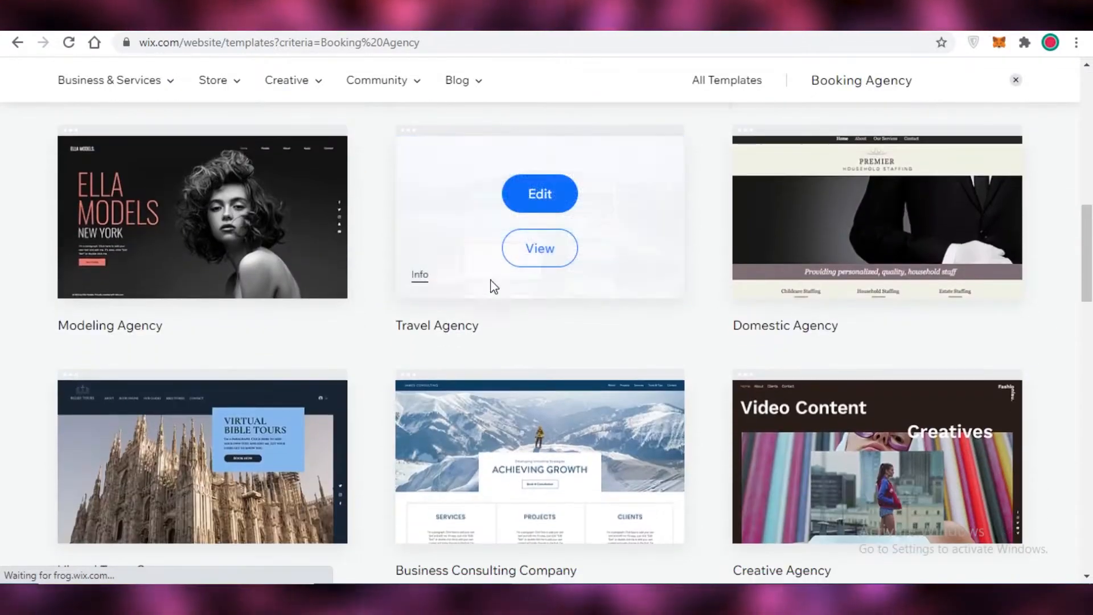
pyautogui.scroll(12, 603, 275)
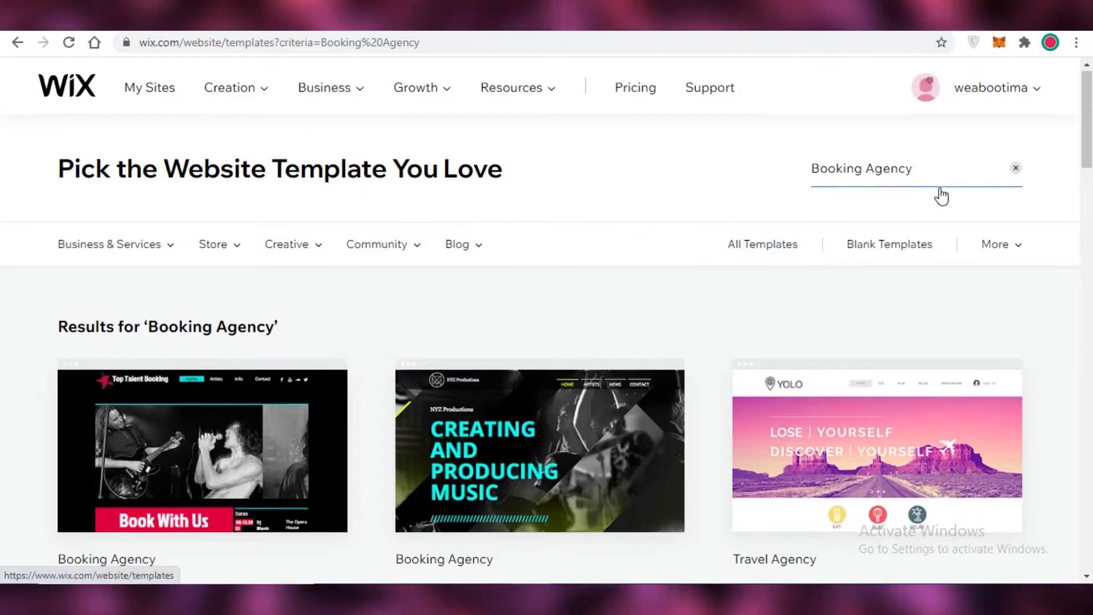
pyautogui.scroll(-7, 911, 227)
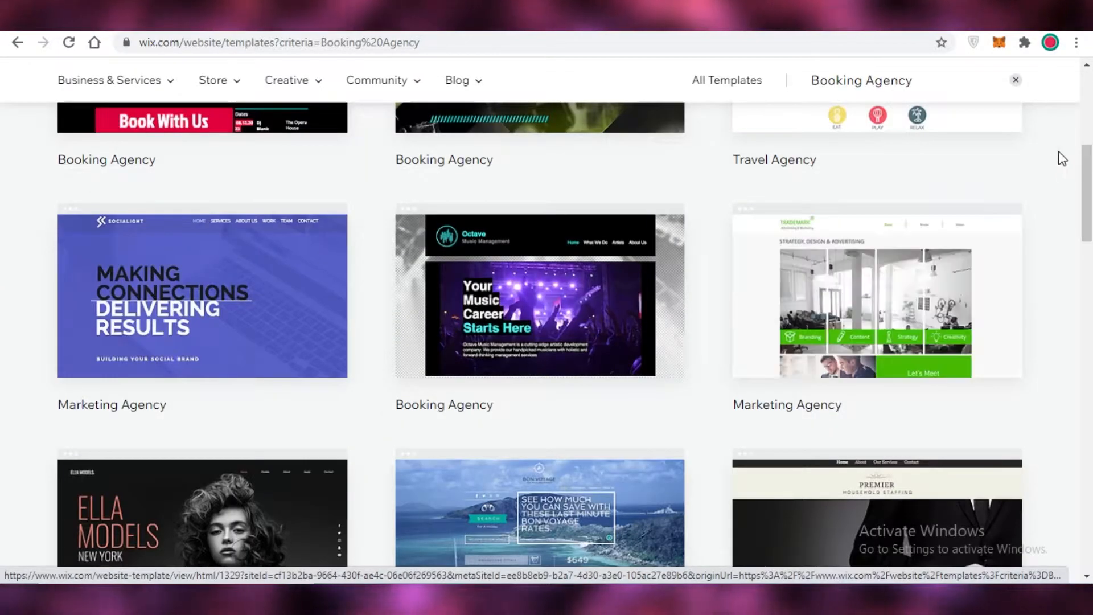
pyautogui.scroll(-3, 1053, 165)
pyautogui.scroll(-2, 1053, 165)
pyautogui.scroll(-5, 1054, 166)
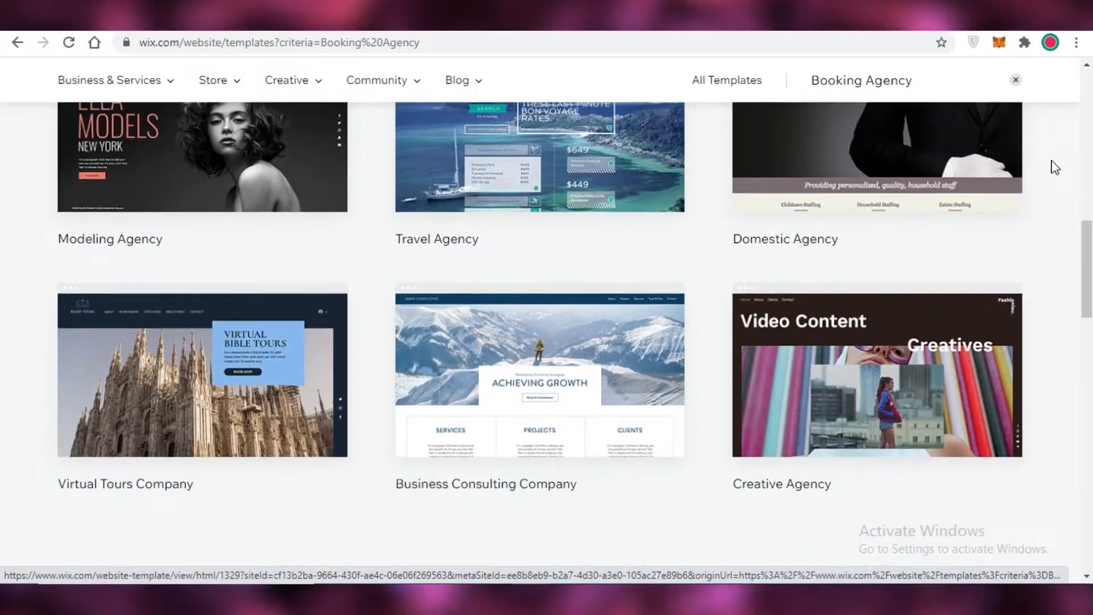
pyautogui.scroll(-3, 435, 459)
pyautogui.scroll(1, 517, 434)
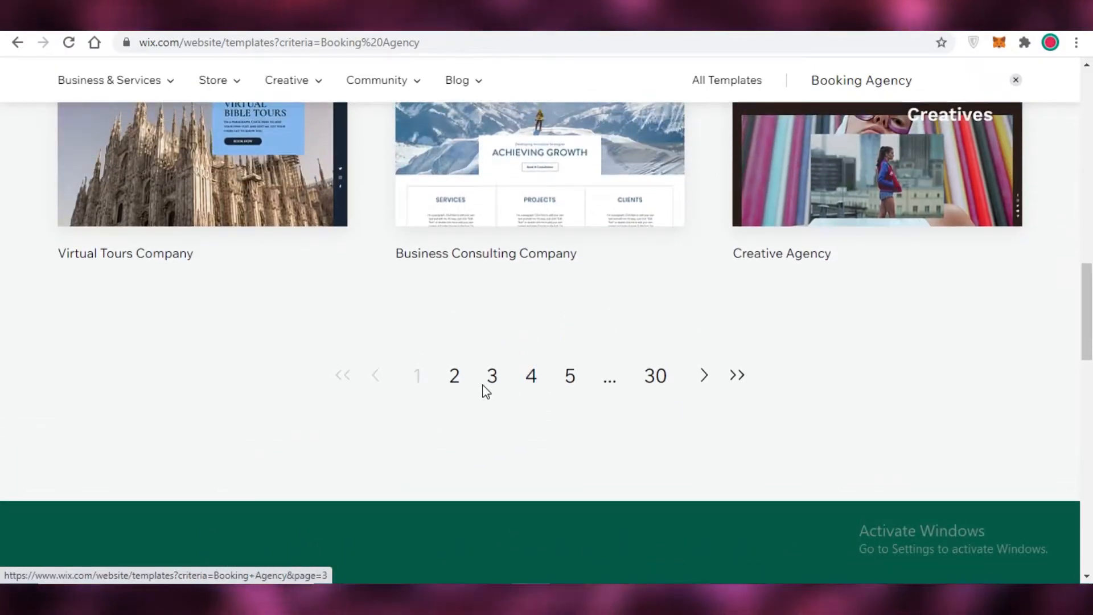
# Open page 2 of the Booking Agency template results and look through its designs
pyautogui.click(454, 378)
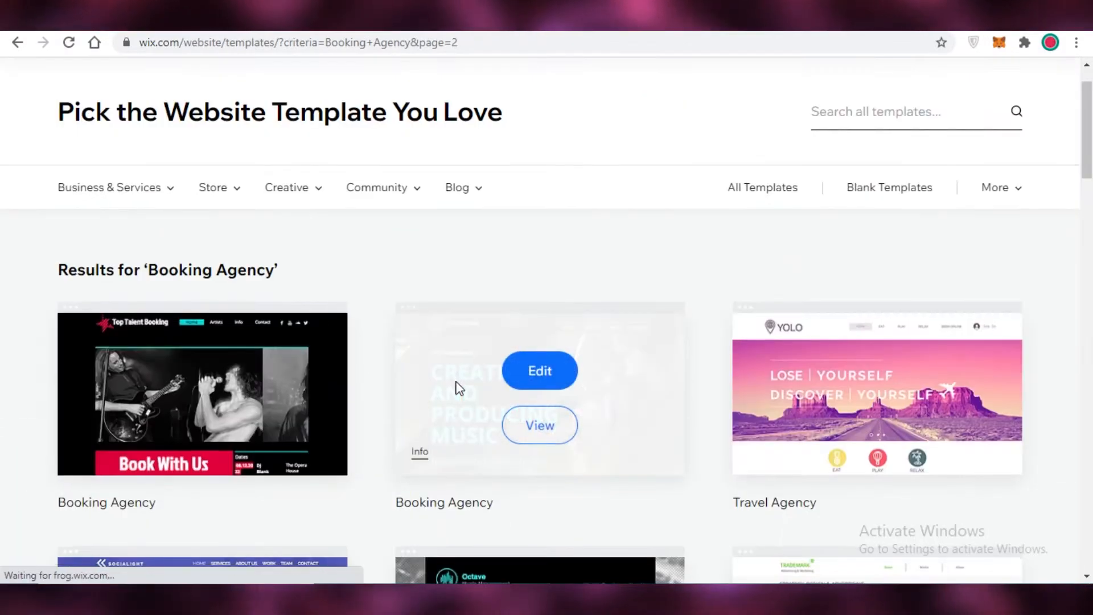
pyautogui.scroll(-1, 605, 407)
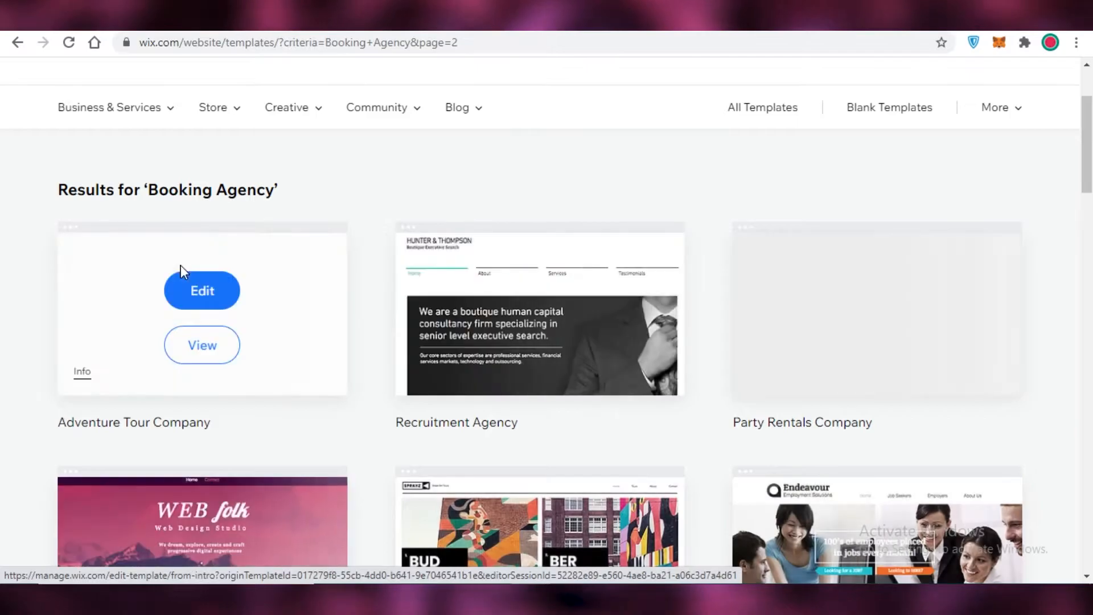
pyautogui.scroll(-4, 180, 264)
pyautogui.scroll(-10, 103, 344)
pyautogui.scroll(8, 708, 371)
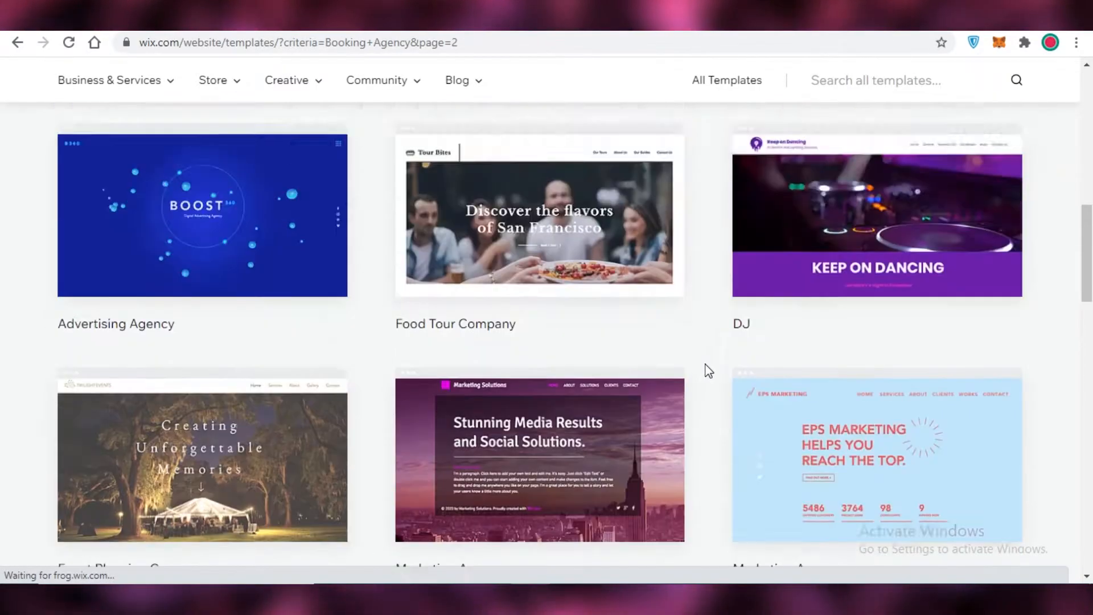
pyautogui.scroll(8, 362, 391)
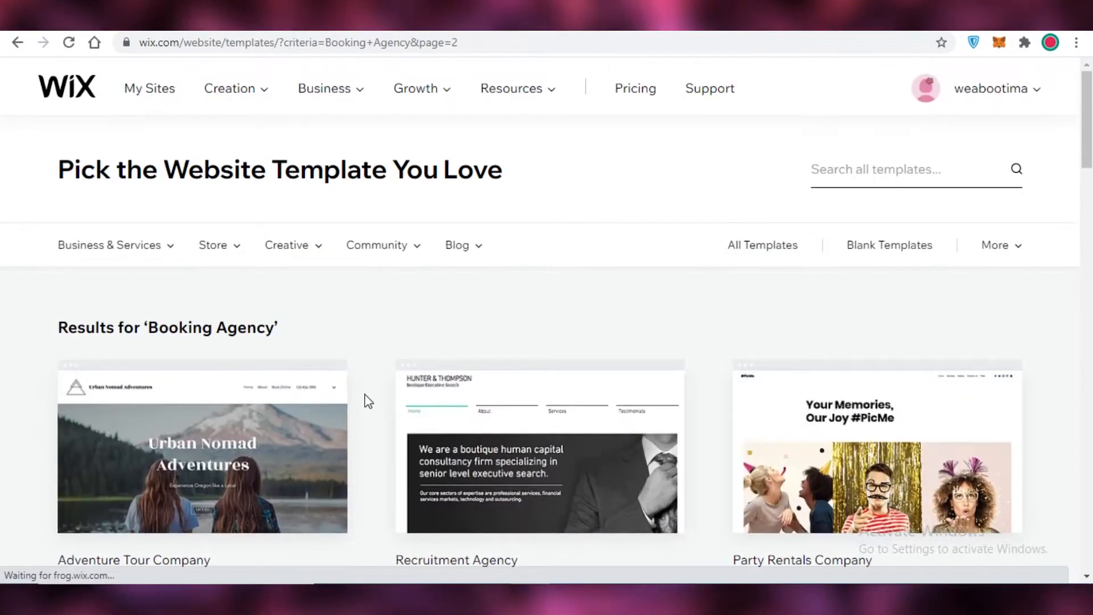
# Look through the blank website templates and open the Start from Scratch template for editing
pyautogui.click(917, 243)
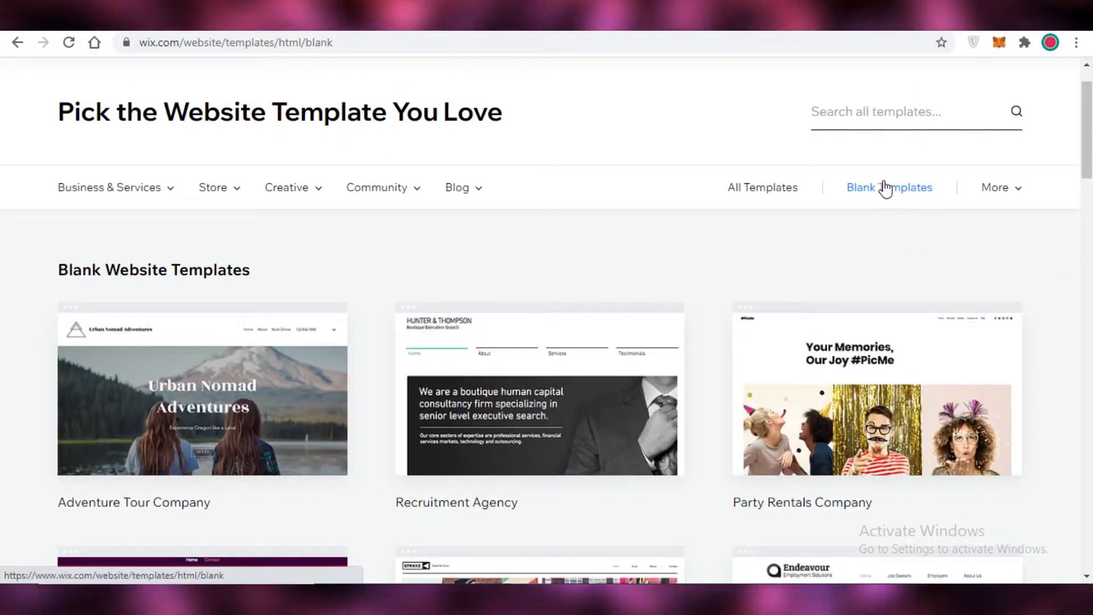
pyautogui.scroll(-4, 139, 319)
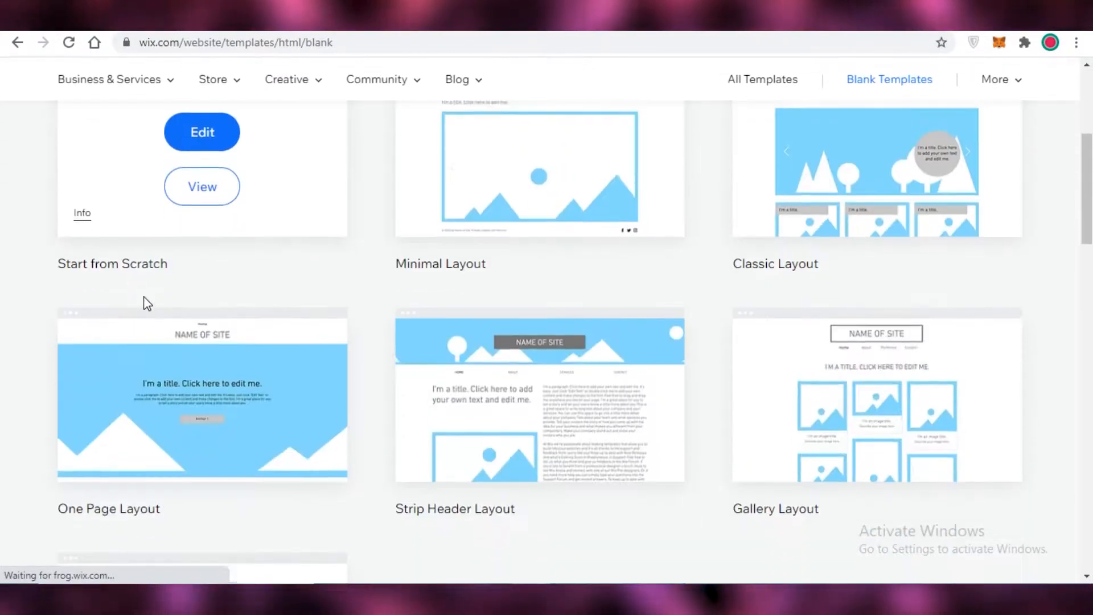
pyautogui.scroll(-4, 885, 276)
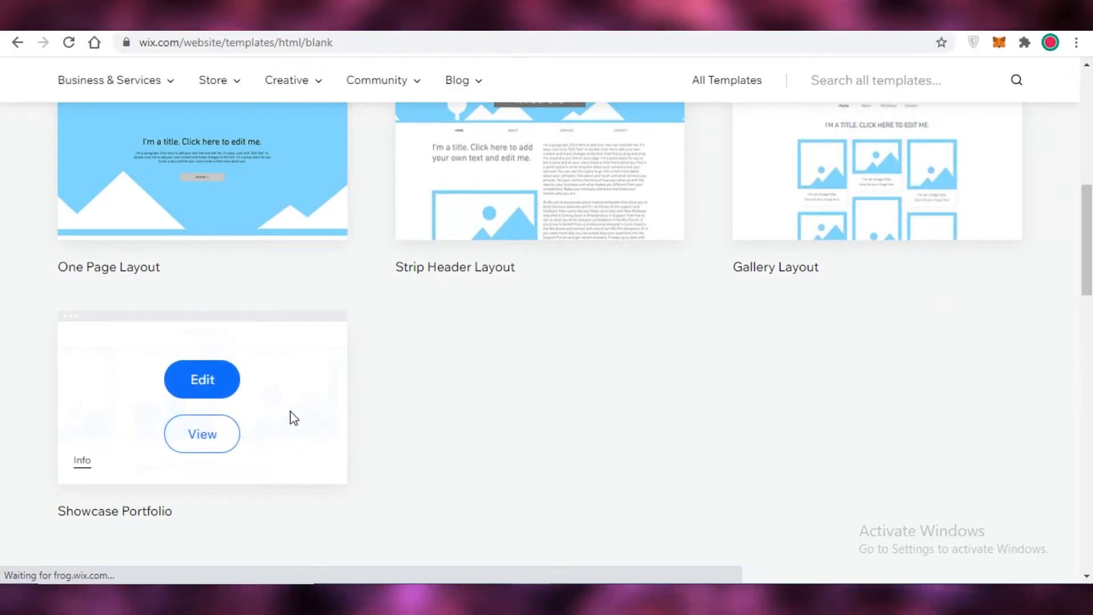
pyautogui.scroll(5, 292, 415)
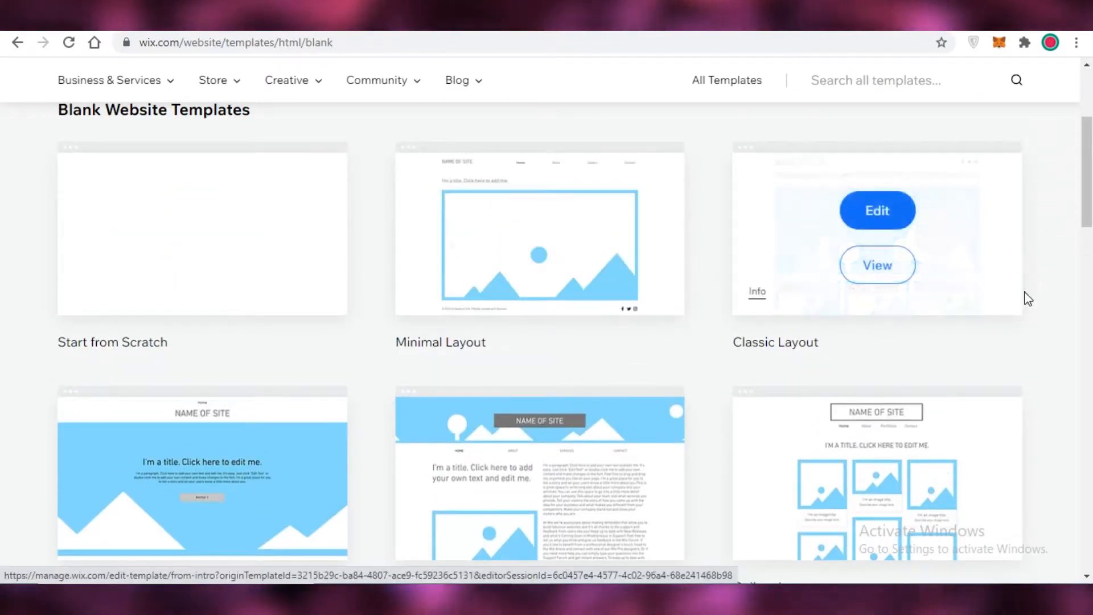
pyautogui.scroll(1, 232, 267)
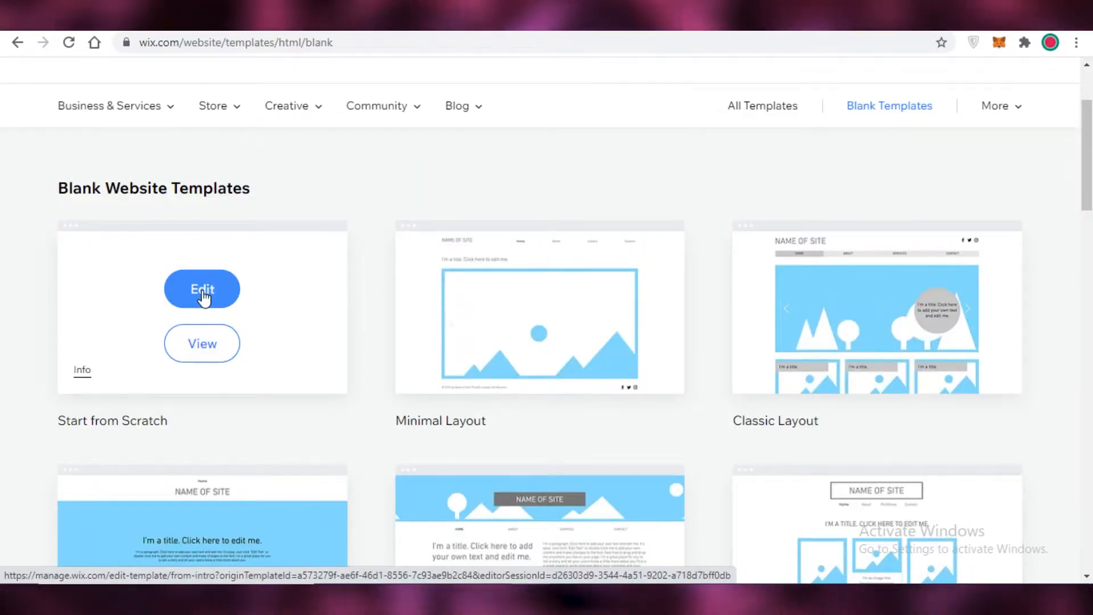
pyautogui.click(224, 274)
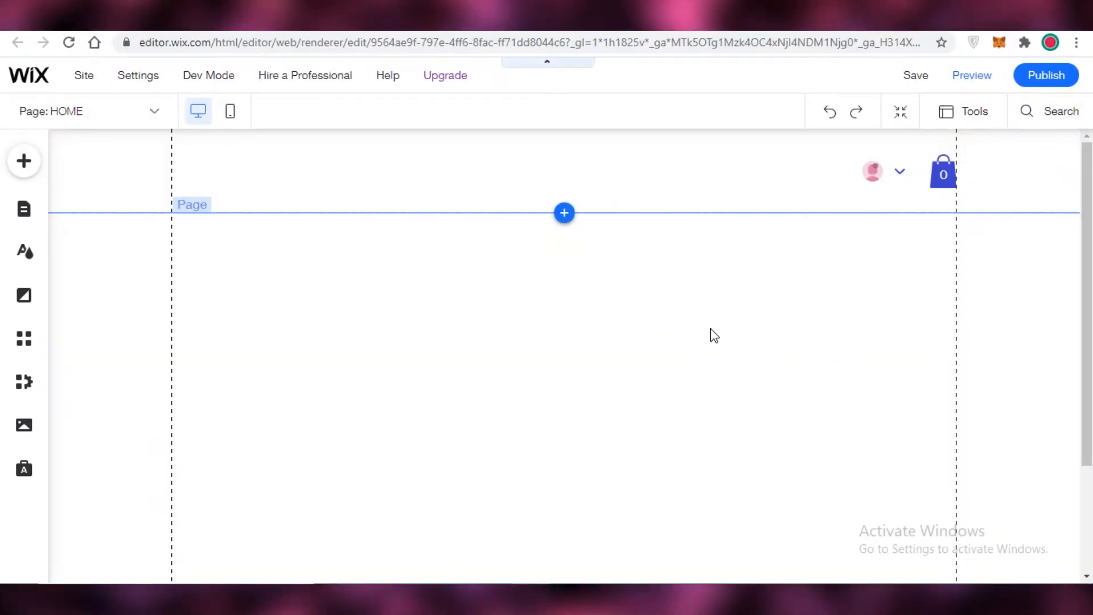
# Apply the light grey themed design to the header of the blank home page
pyautogui.scroll(-3, 711, 336)
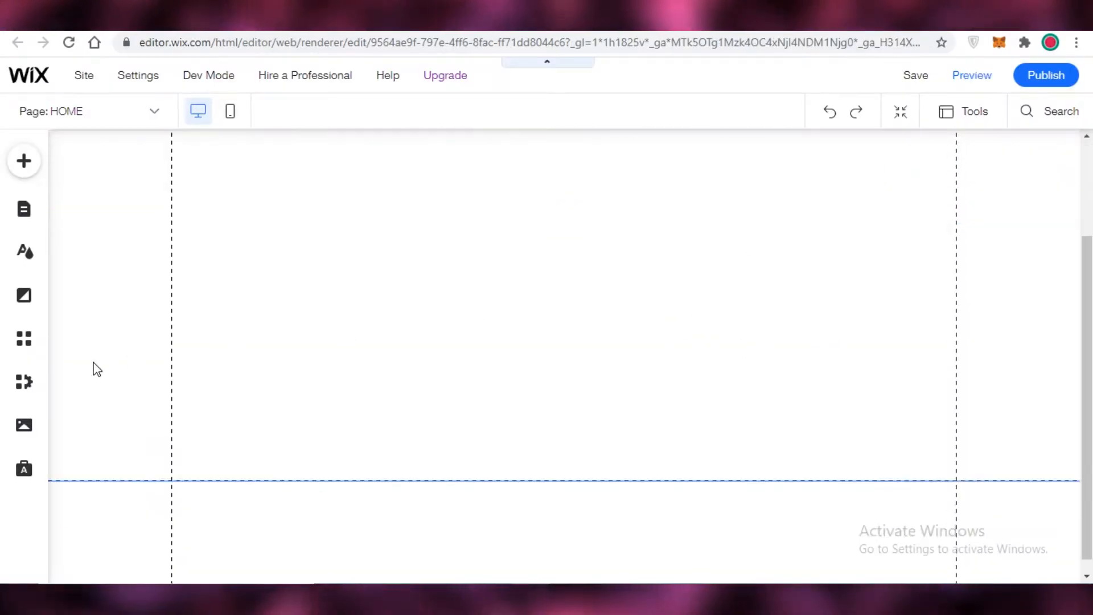
pyautogui.scroll(3, 165, 467)
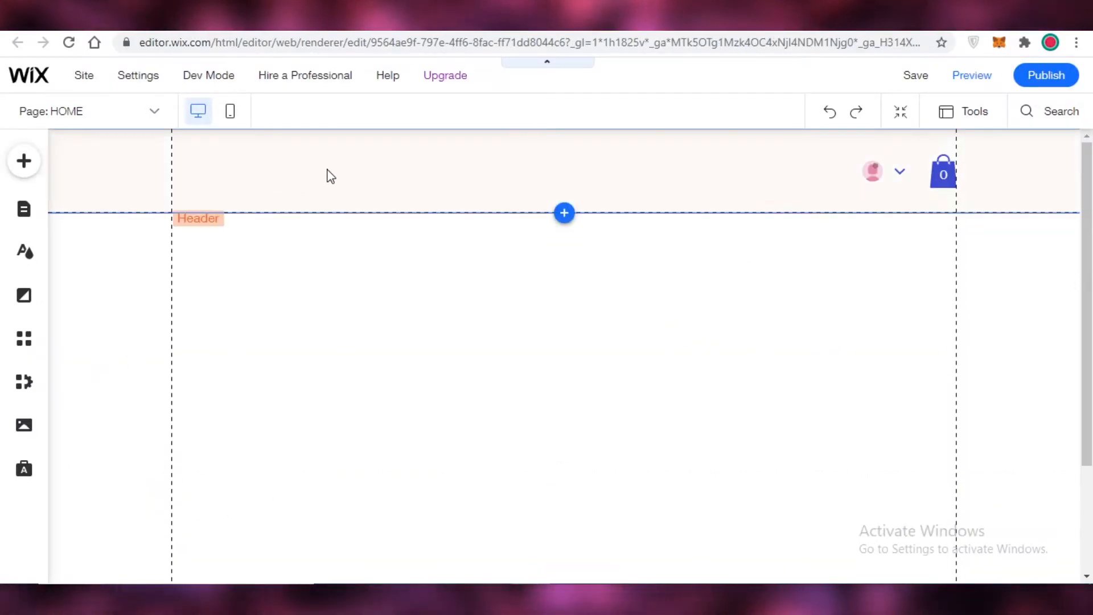
pyautogui.click(209, 211)
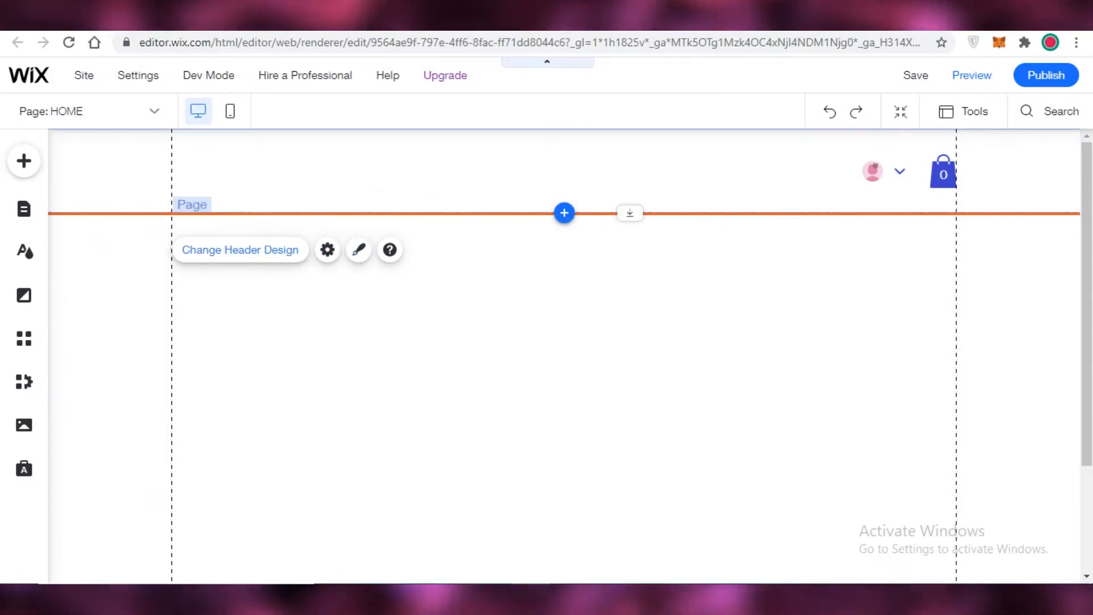
pyautogui.scroll(-3, 996, 313)
pyautogui.scroll(3, 962, 315)
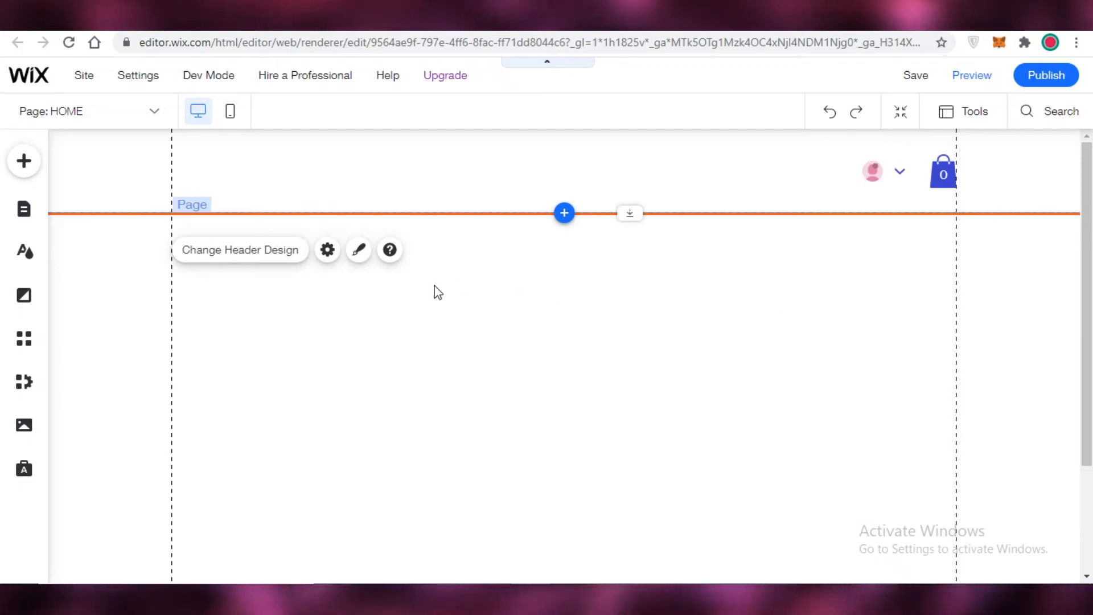
pyautogui.click(357, 251)
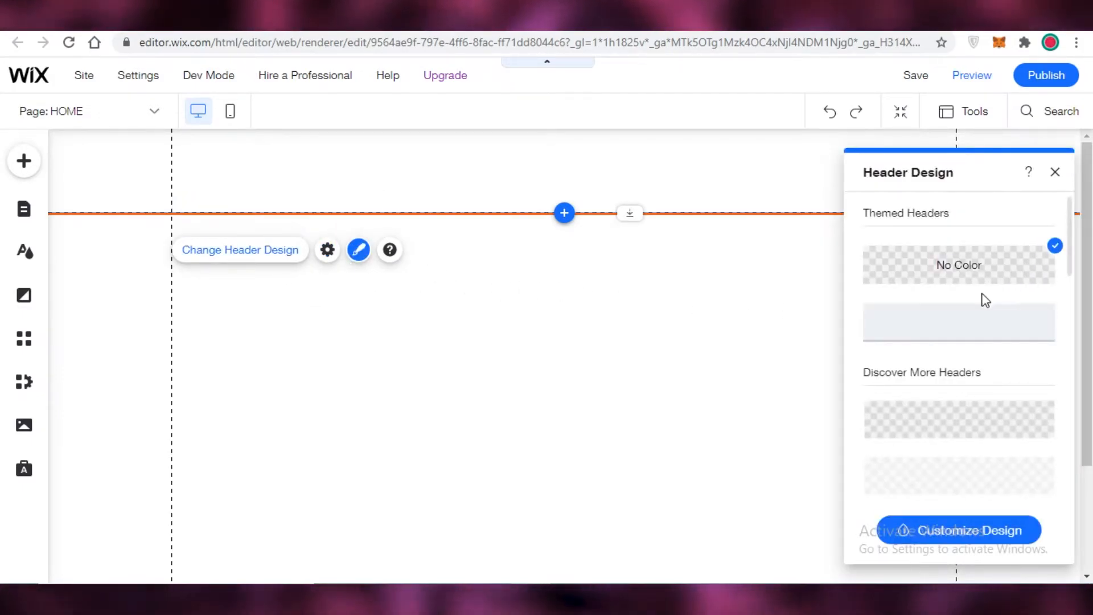
pyautogui.click(933, 322)
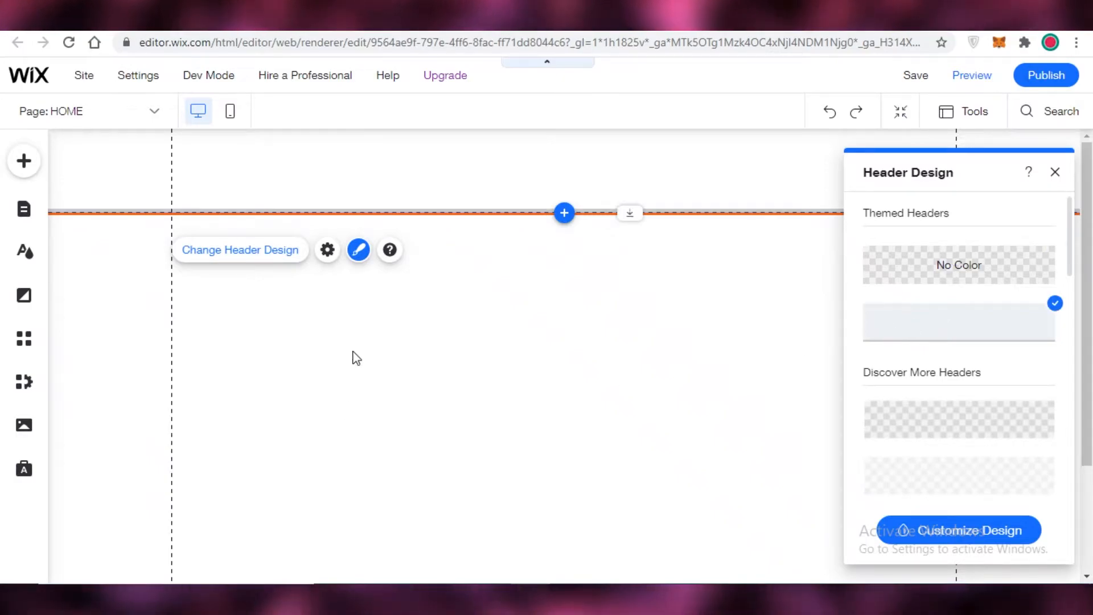
pyautogui.click(358, 252)
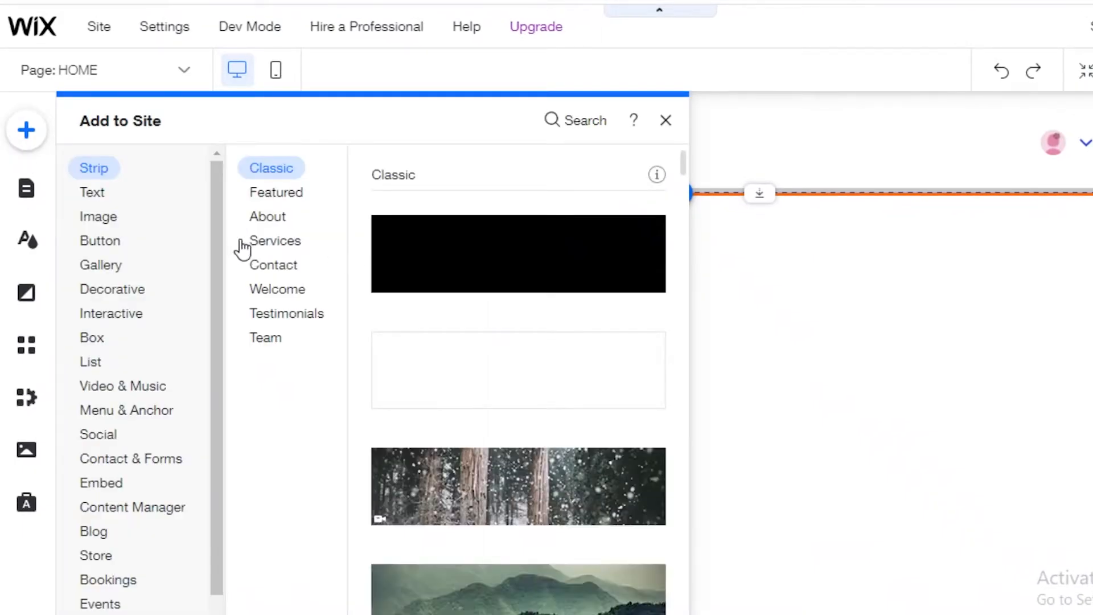
# Add the black Classic strip to the home page and place it slightly below the header, leaving a narrow gap
pyautogui.click(481, 258)
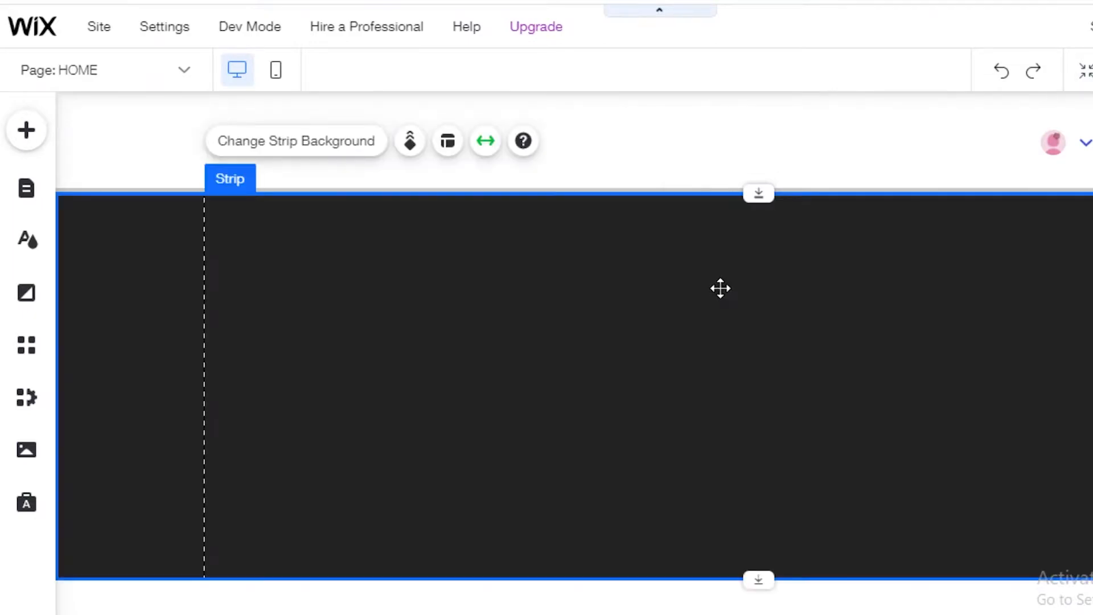
pyautogui.moveTo(720, 294); pyautogui.dragTo(720, 295)
pyautogui.moveTo(712, 341); pyautogui.dragTo(64, 423)
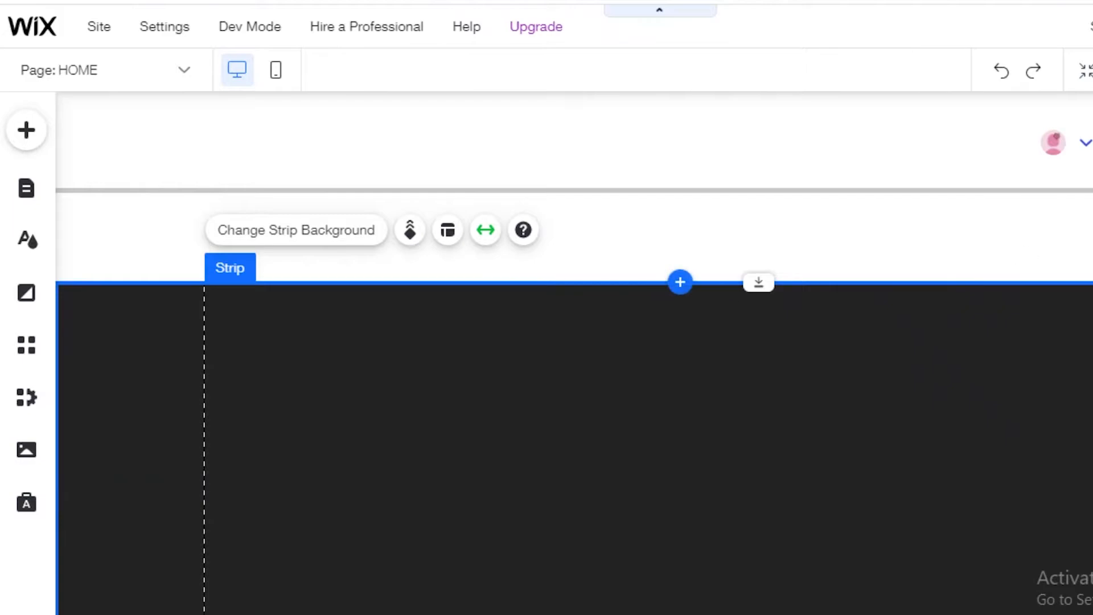
pyautogui.scroll(-2, 679, 285)
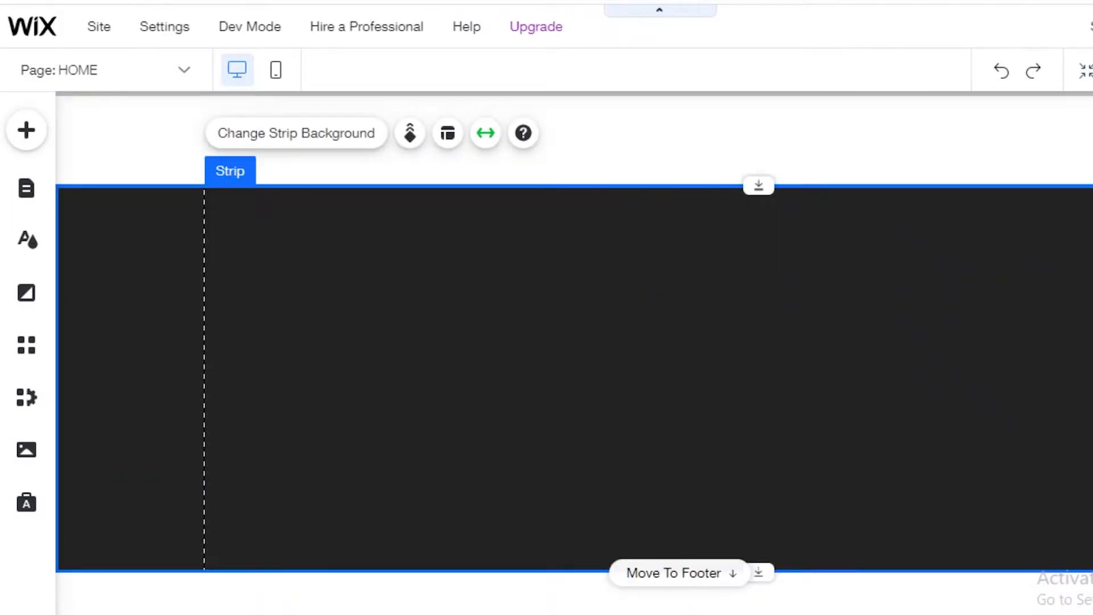
pyautogui.scroll(2, 384, 322)
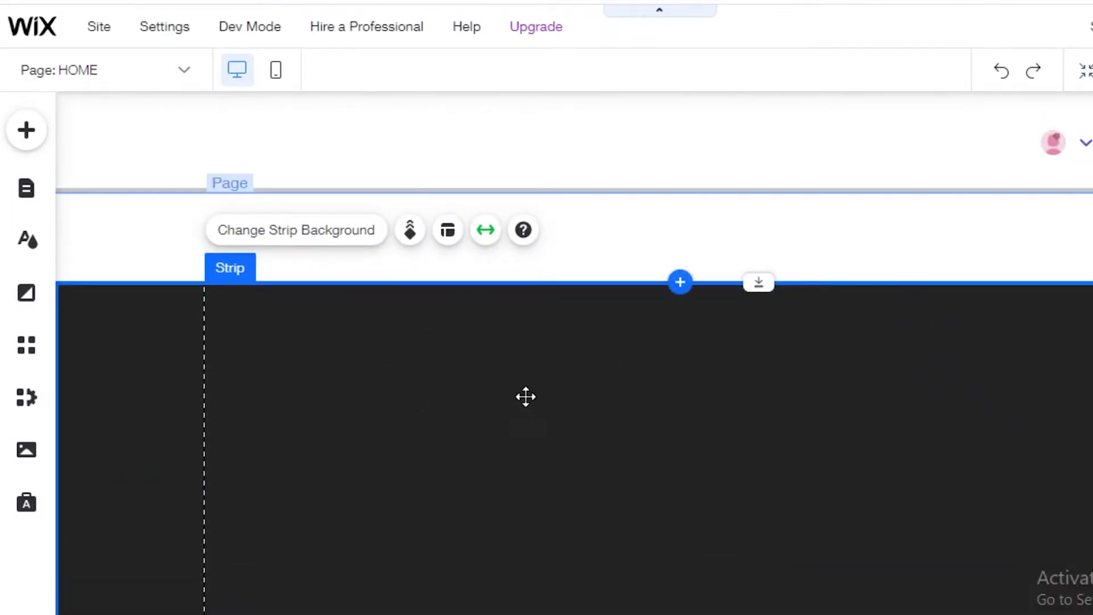
# Add a Heading 1 themed text element onto the dark strip
pyautogui.click(349, 170)
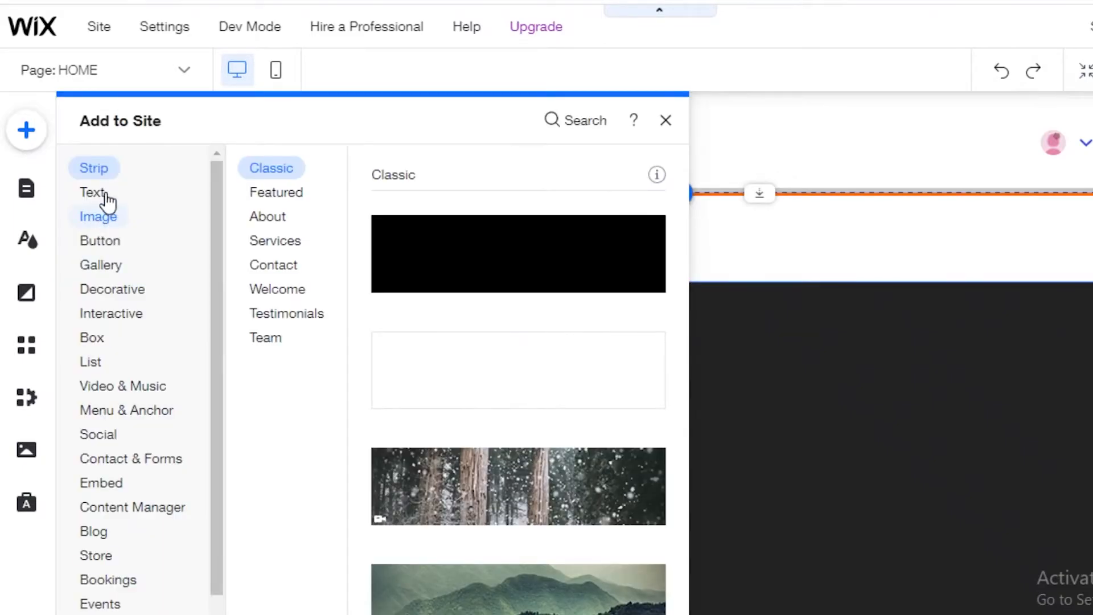
pyautogui.moveTo(101, 193)
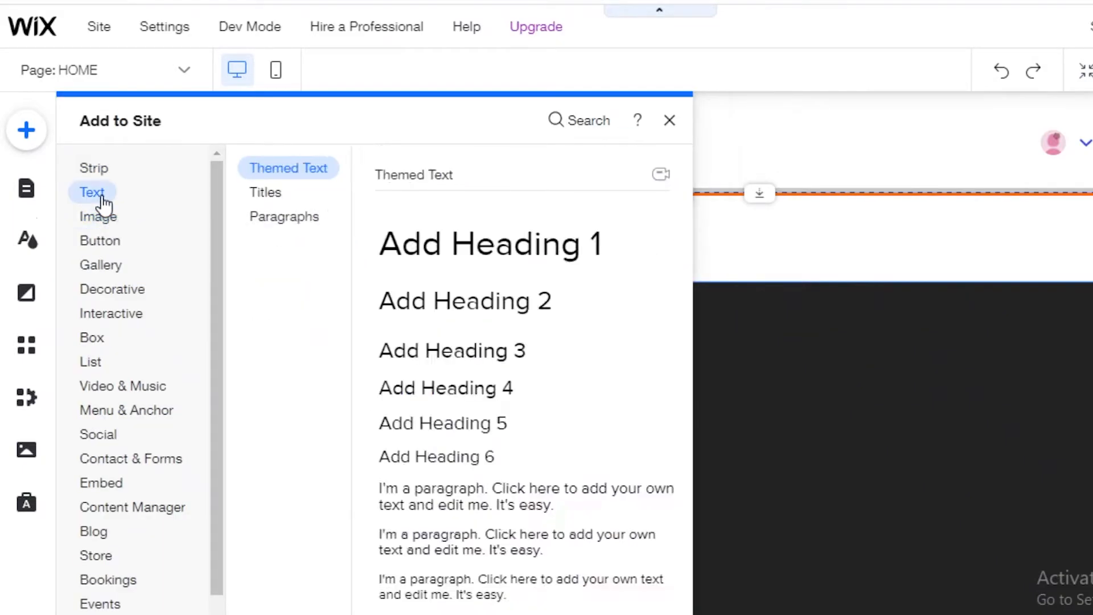
pyautogui.moveTo(455, 245); pyautogui.dragTo(705, 373)
# Replace the placeholder text of the heading on the dark strip with BEST BOOKINGS
pyautogui.doubleClick(660, 351)
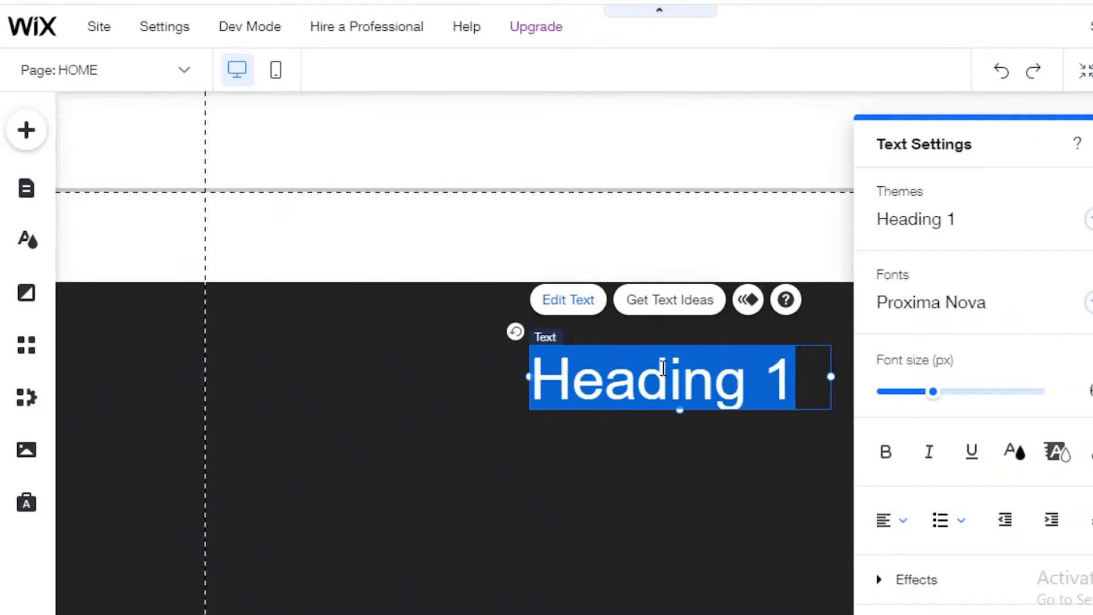
pyautogui.write('BOOKING')
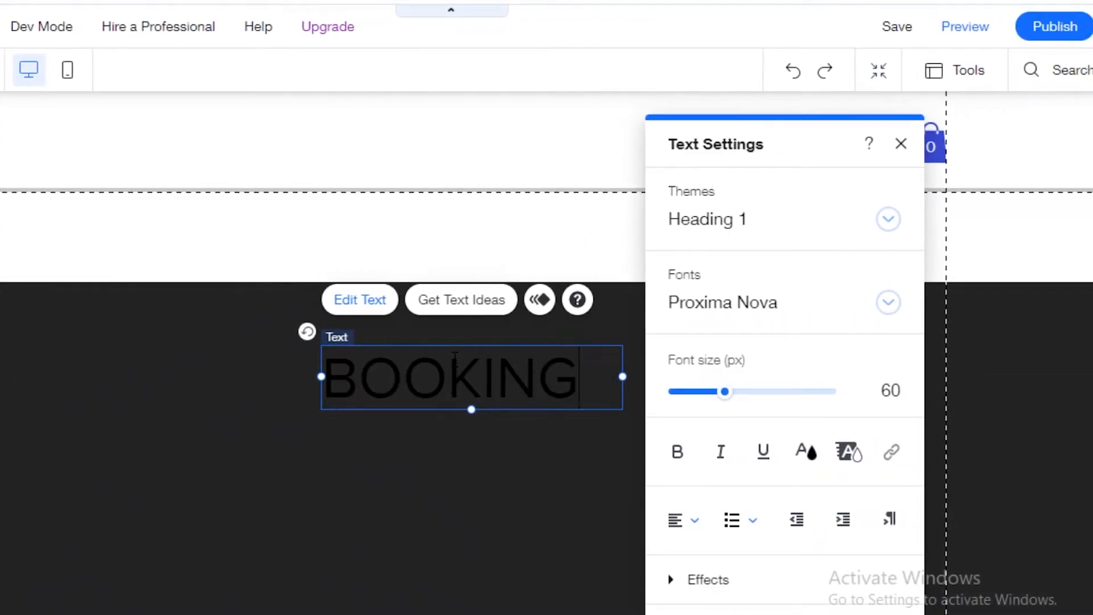
pyautogui.press('BackSpace')
pyautogui.press('BackSpace')
pyautogui.press('BackSpace')
pyautogui.press('BackSpace')
pyautogui.press('BackSpace')
pyautogui.press('BackSpace')
pyautogui.write('EST BOO')
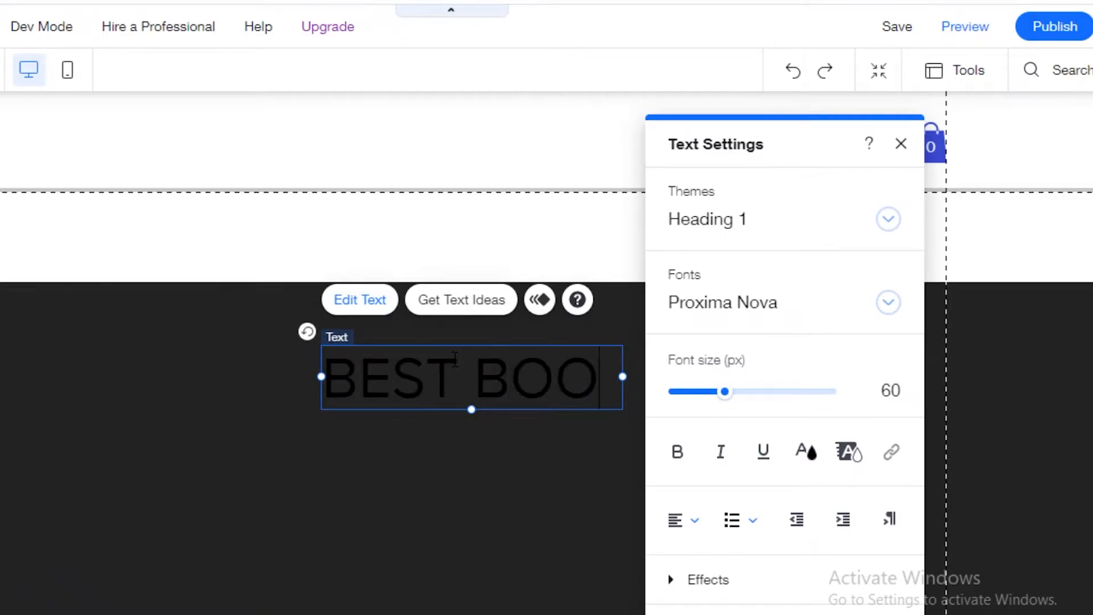
pyautogui.write('KINGS')
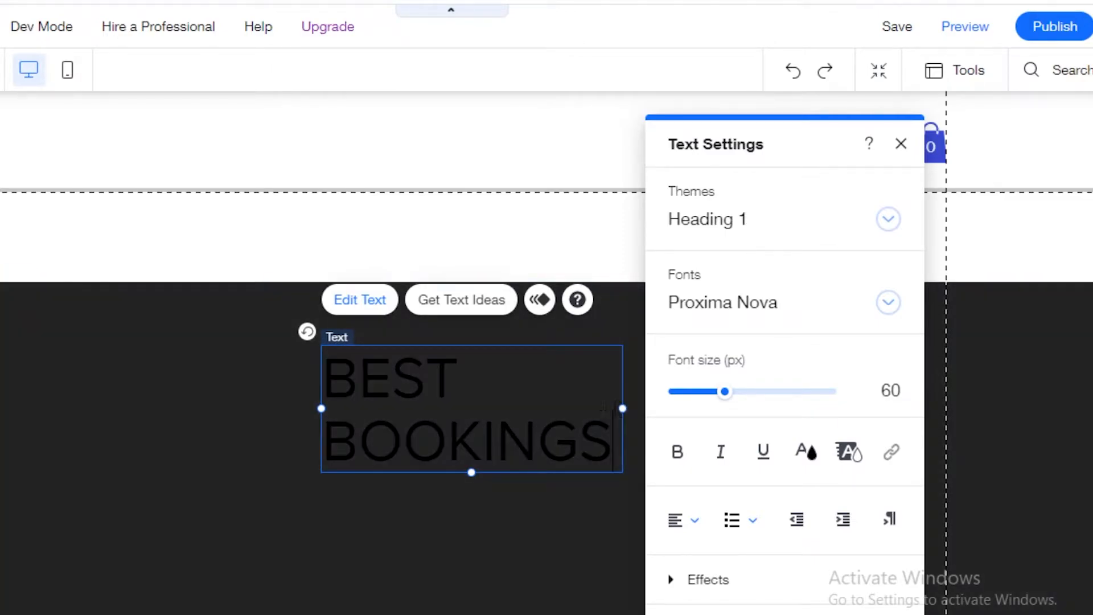
# Set the BEST BOOKINGS heading's font size to 29 px and move the heading into the site header
pyautogui.doubleClick(603, 403)
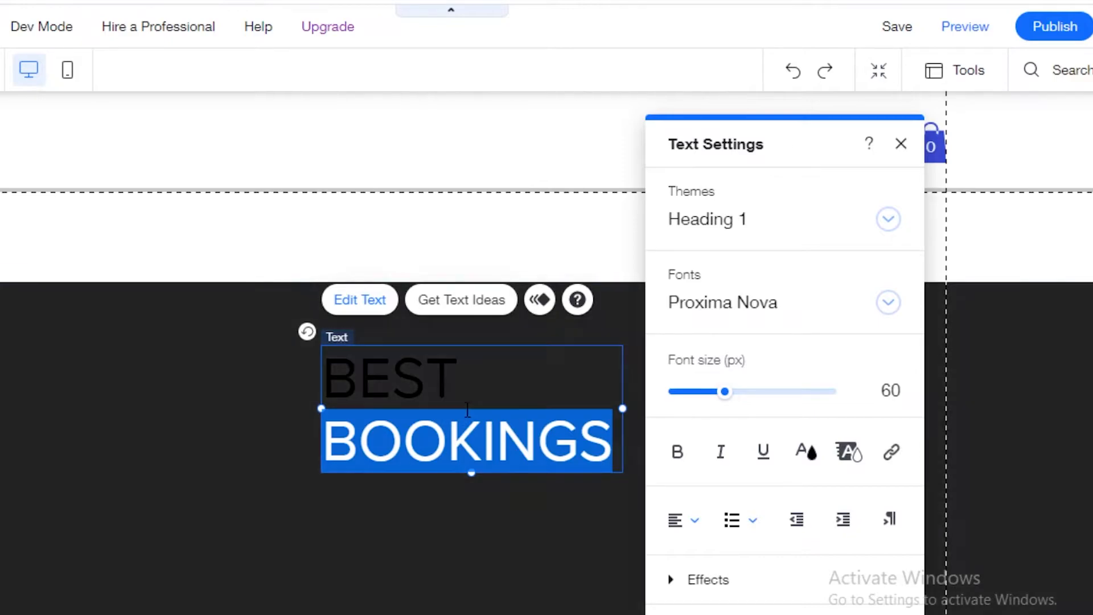
pyautogui.doubleClick(399, 354)
pyautogui.moveTo(435, 349); pyautogui.dragTo(238, 185)
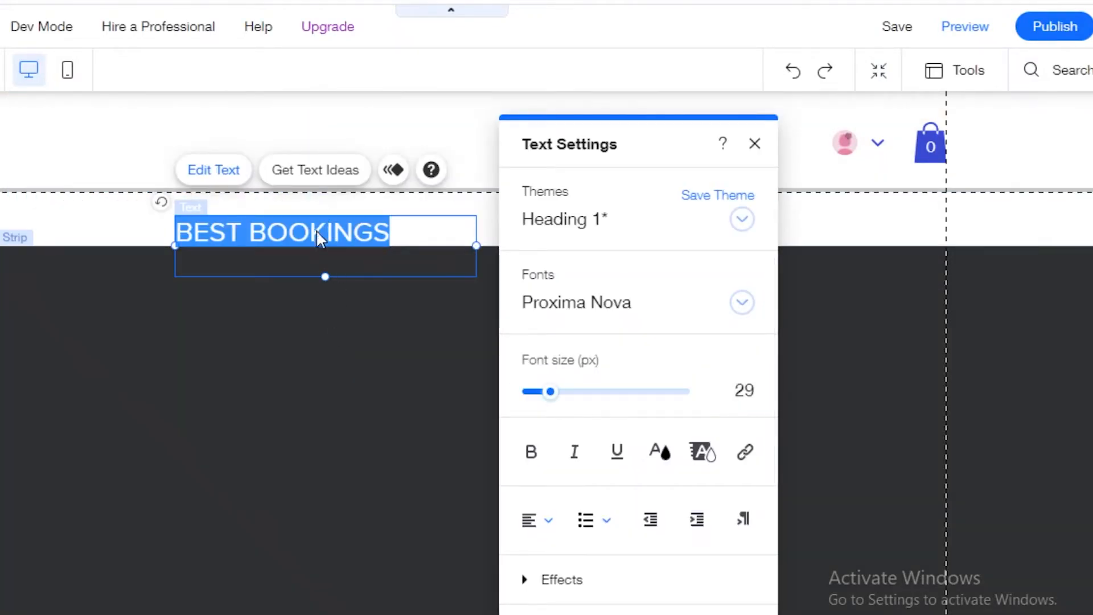
pyautogui.click(281, 207)
pyautogui.moveTo(315, 231); pyautogui.dragTo(139, 136)
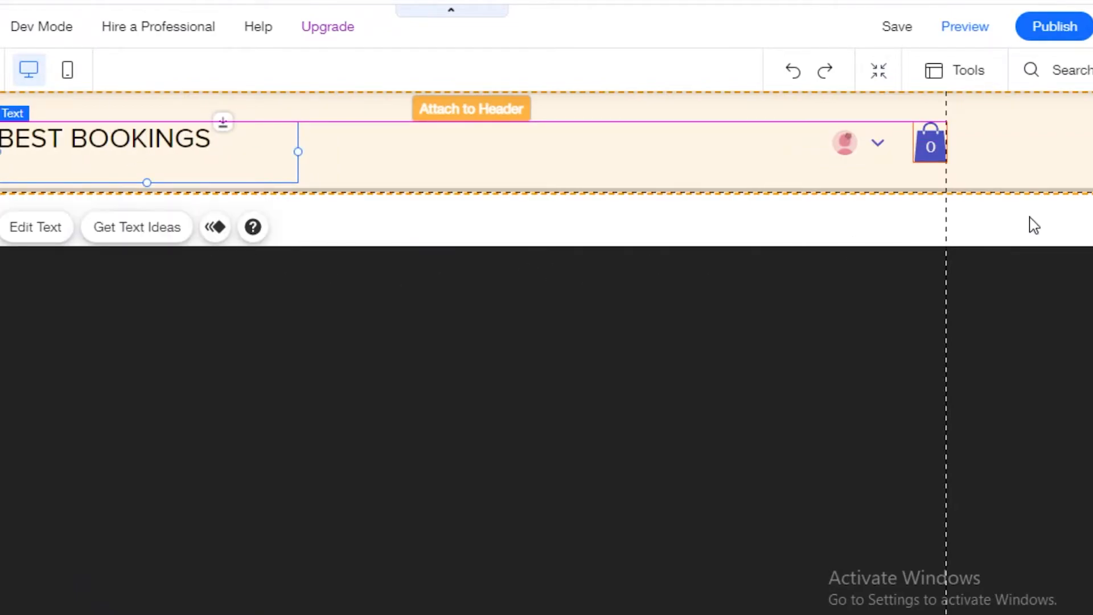
pyautogui.click(1031, 224)
# Search the Wix App Market for BOOKINGS and add the Wix Bookings app to the site
pyautogui.scroll(-1, 334, 369)
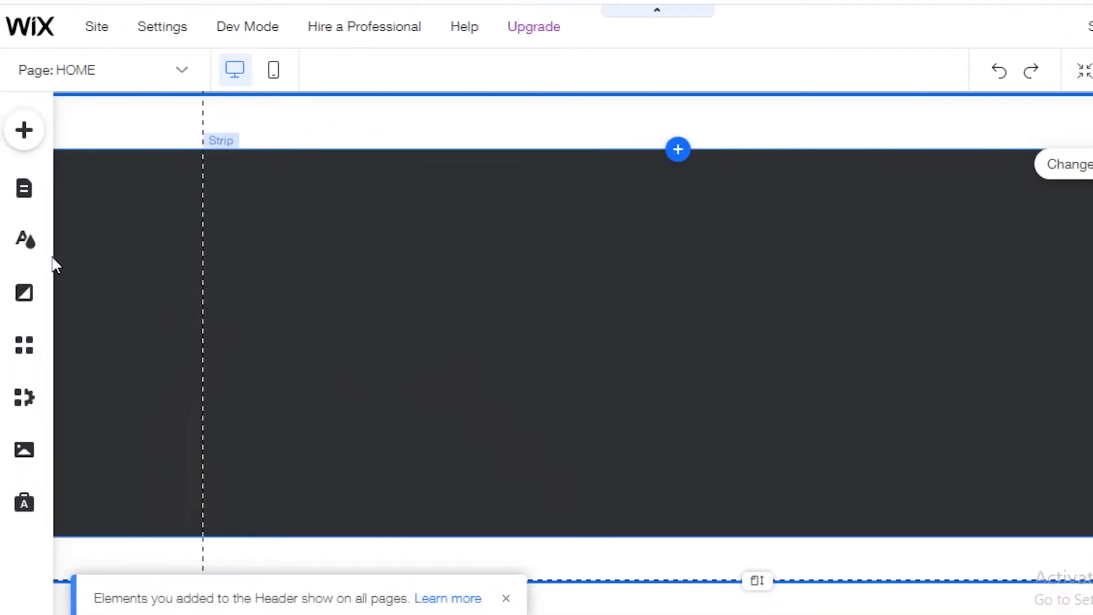
pyautogui.click(27, 358)
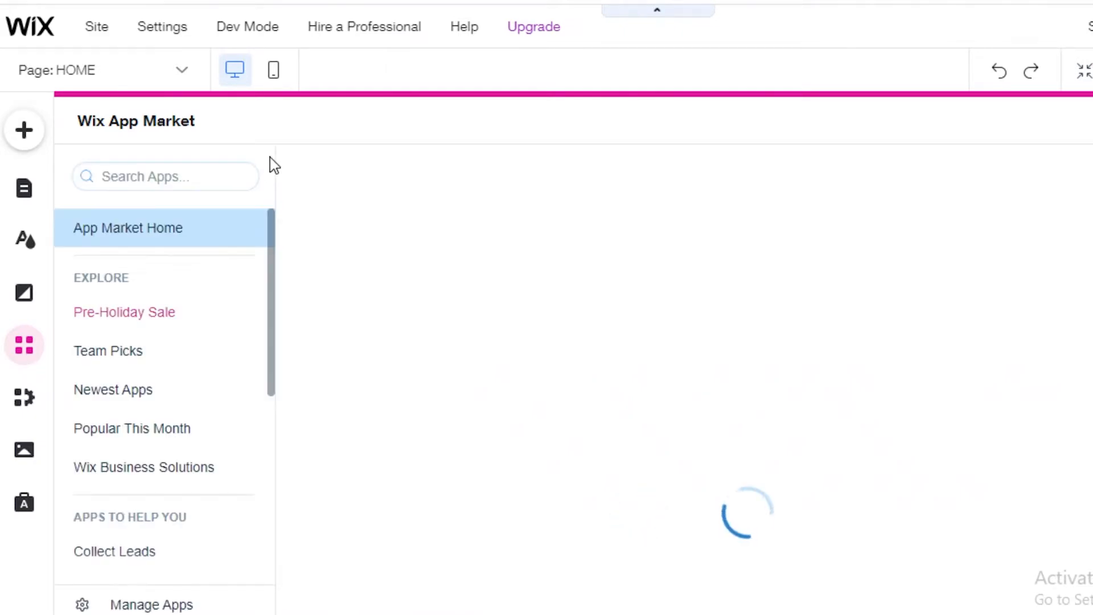
pyautogui.click(142, 173)
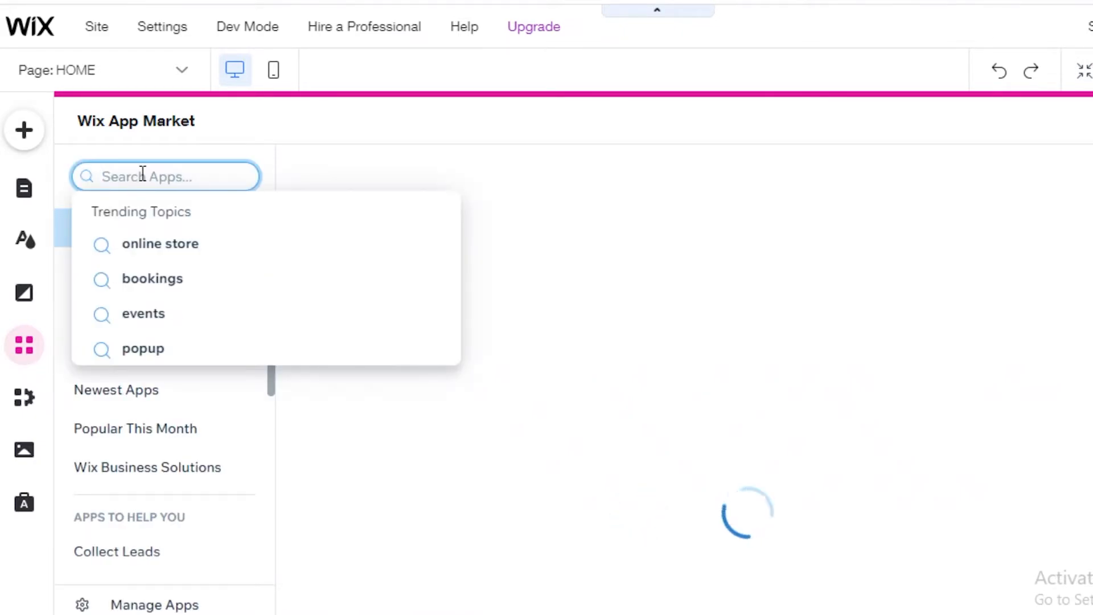
pyautogui.write('BOOKINGS')
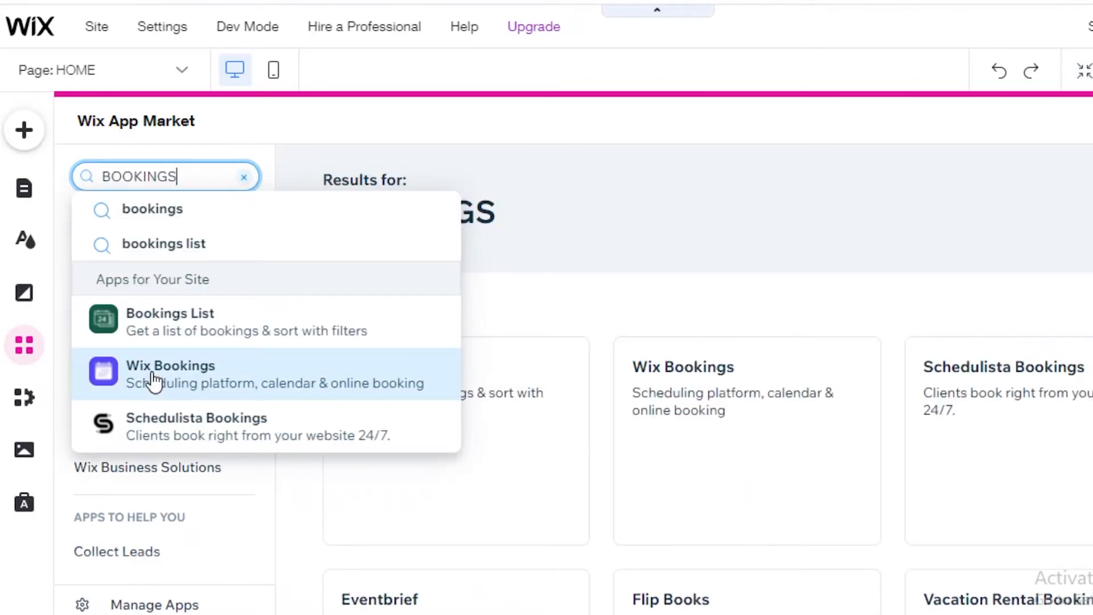
pyautogui.click(154, 377)
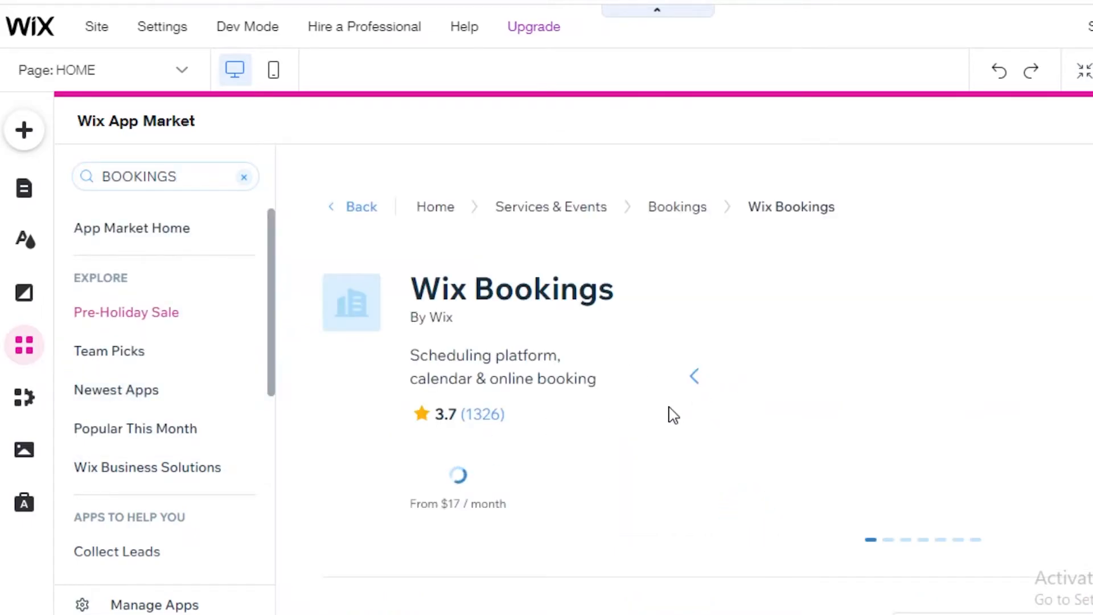
pyautogui.scroll(-2, 560, 437)
pyautogui.click(487, 398)
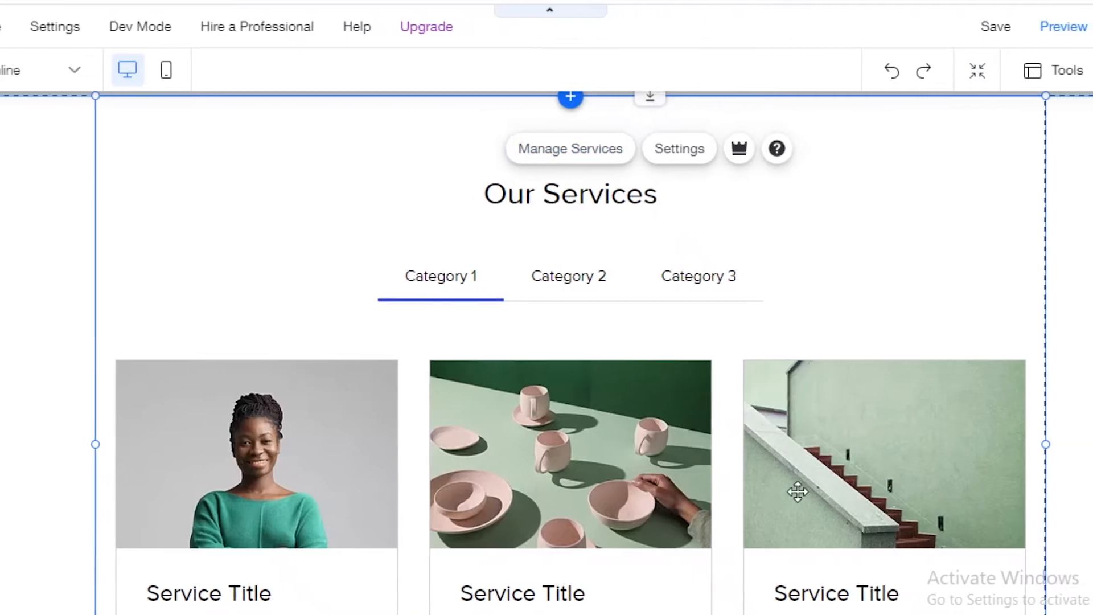
# Look over the Our Services section on the Book Online page and try to open its service management
pyautogui.scroll(-4, 313, 288)
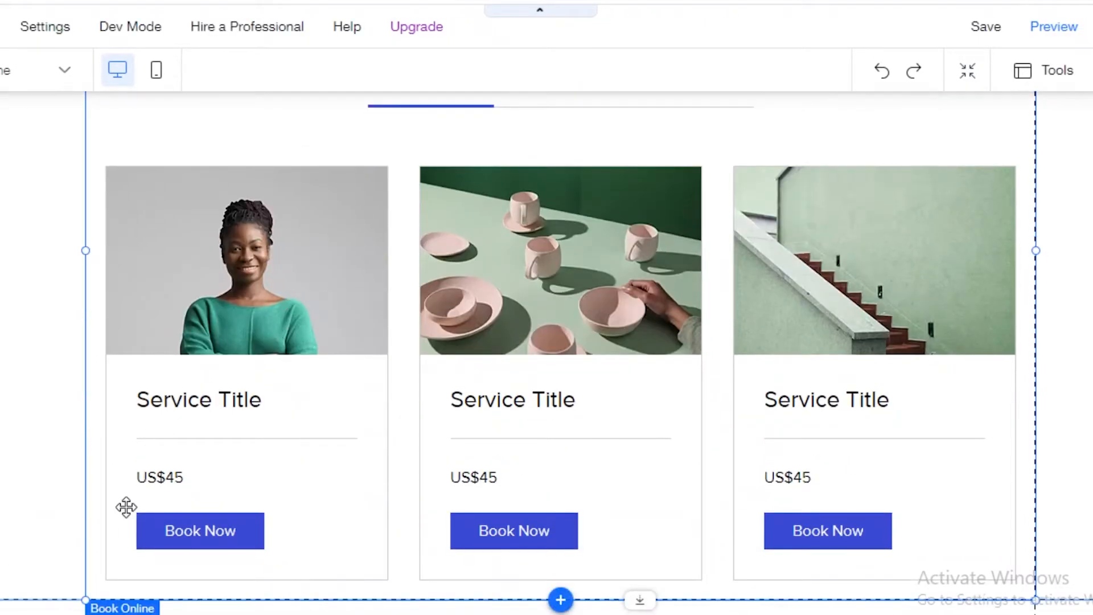
pyautogui.scroll(2, 126, 507)
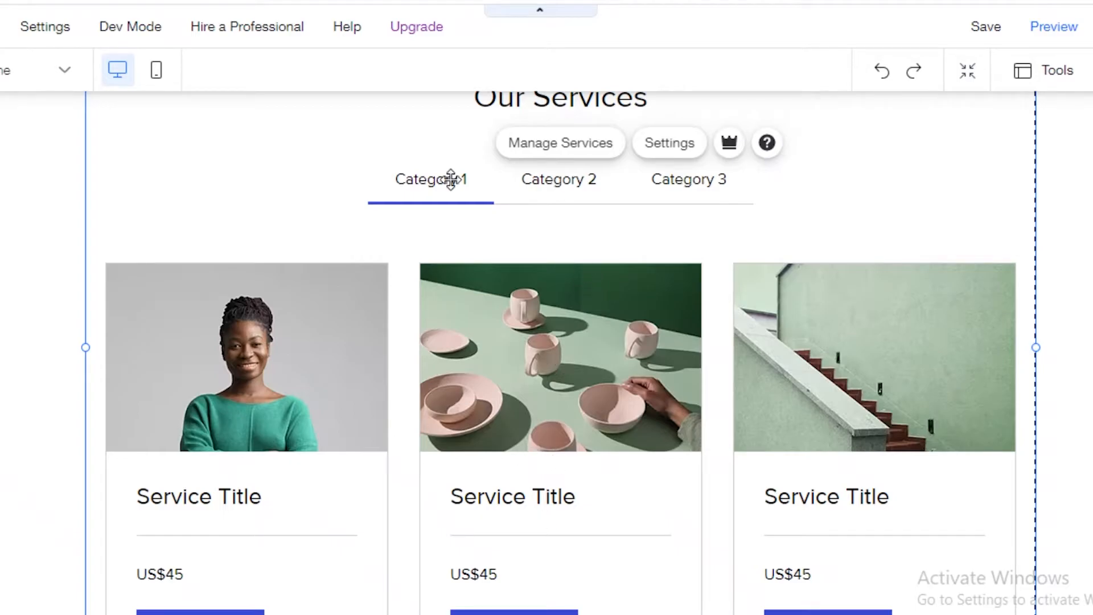
pyautogui.scroll(-4, 162, 376)
pyautogui.scroll(8, 163, 378)
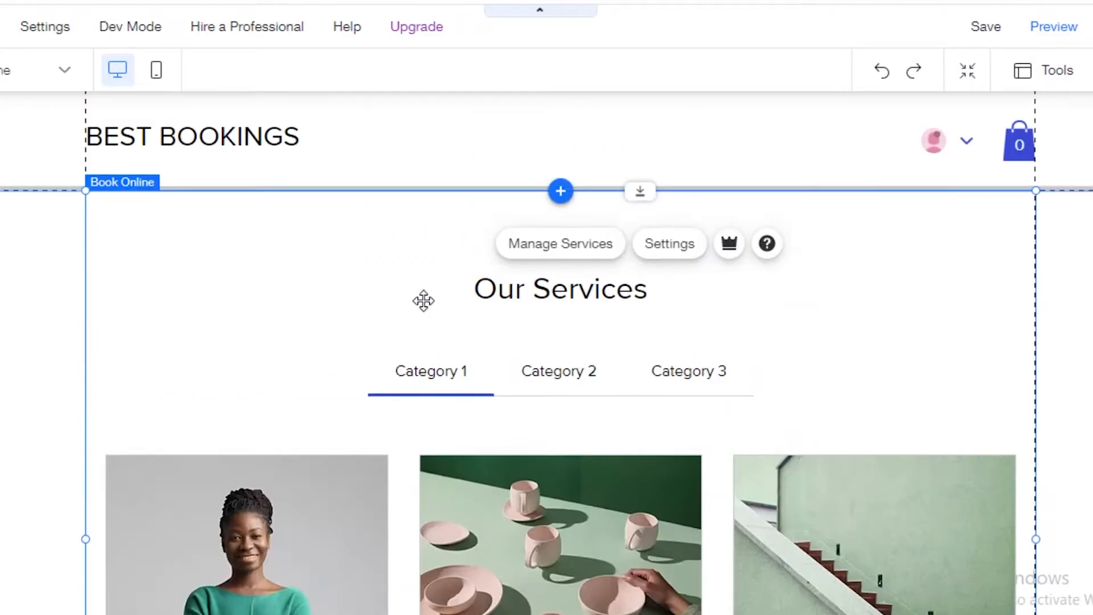
pyautogui.click(519, 245)
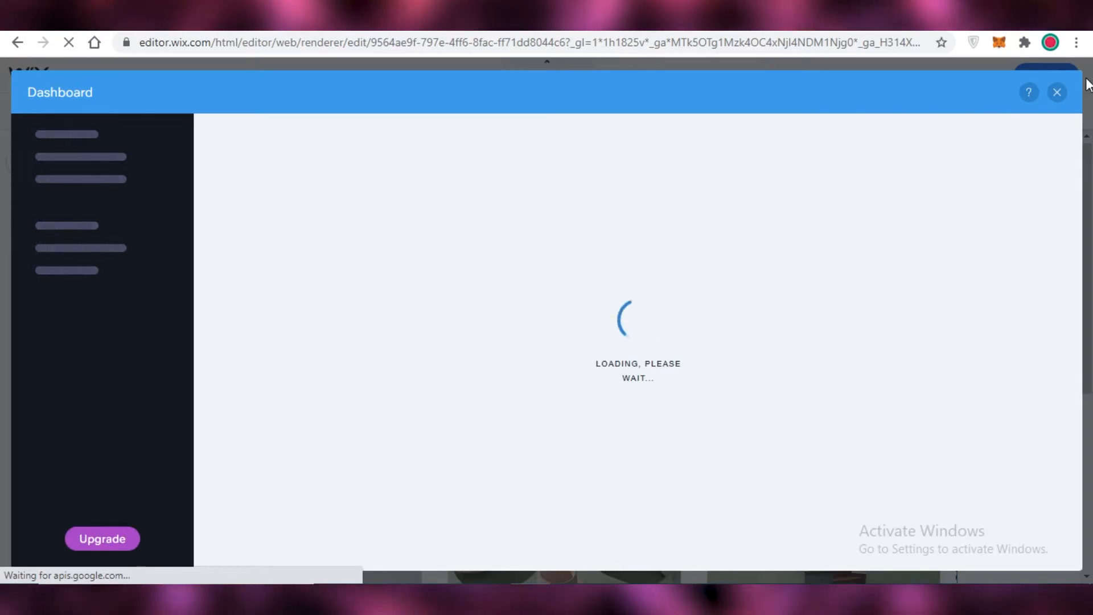
pyautogui.click(1057, 92)
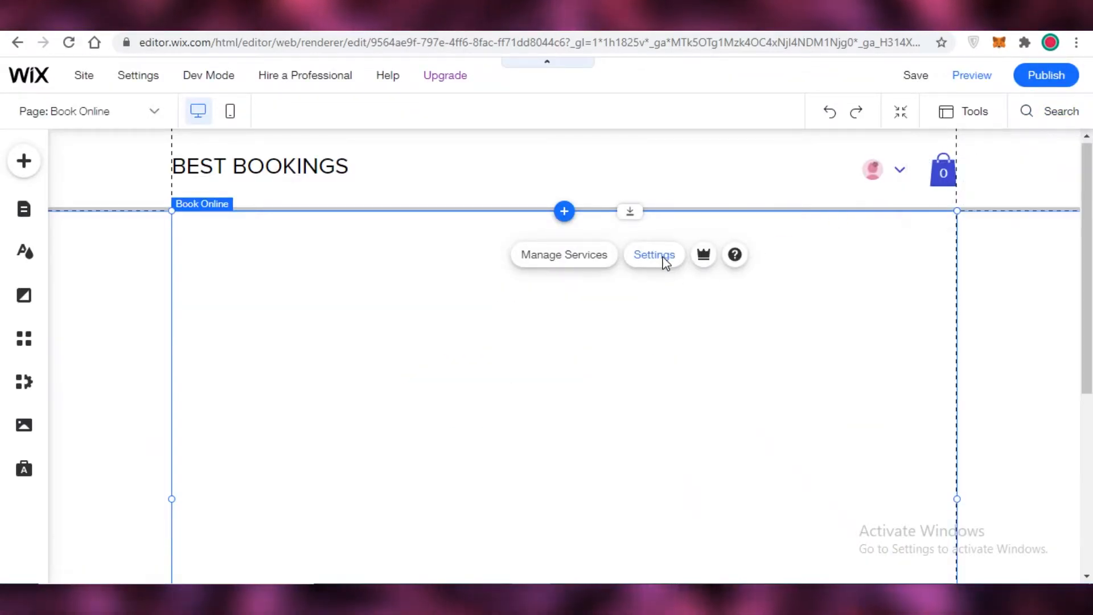
# Try to add a first service from the Book Online settings
pyautogui.click(660, 255)
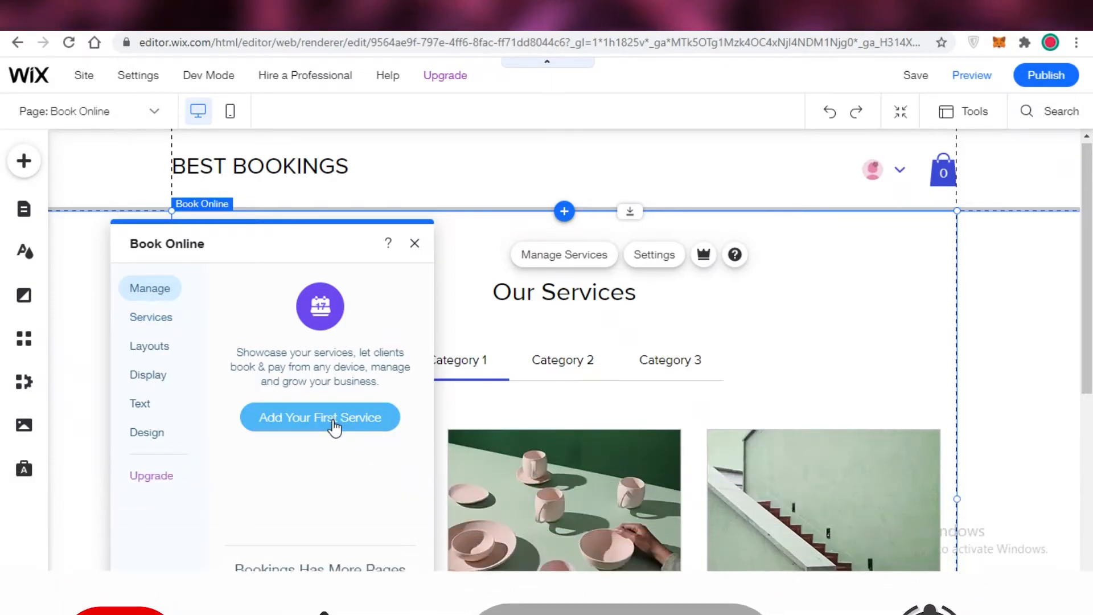
pyautogui.click(334, 425)
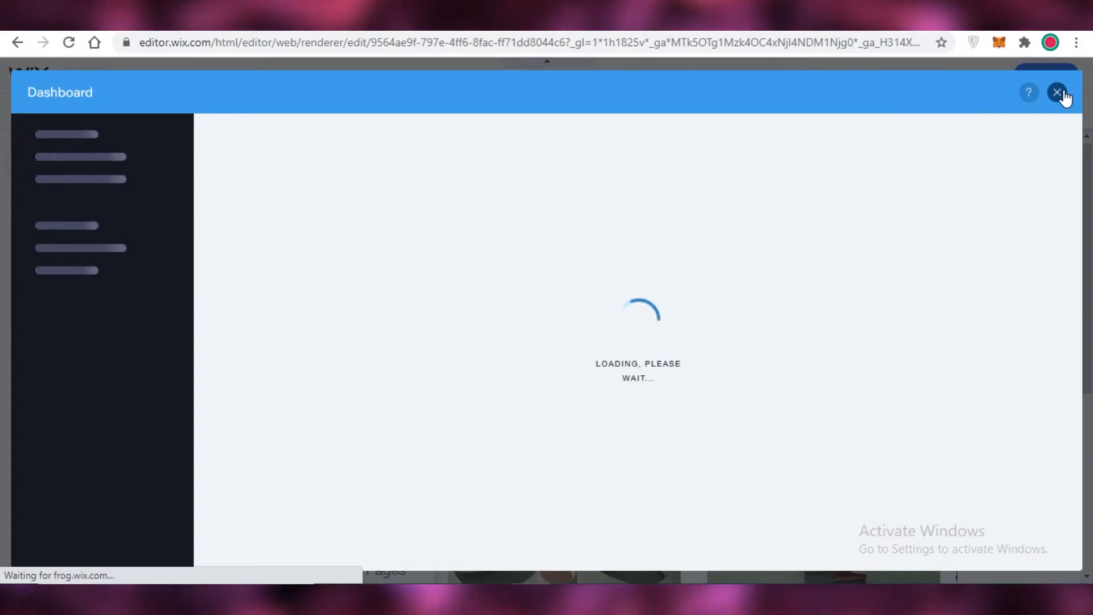
pyautogui.click(1060, 93)
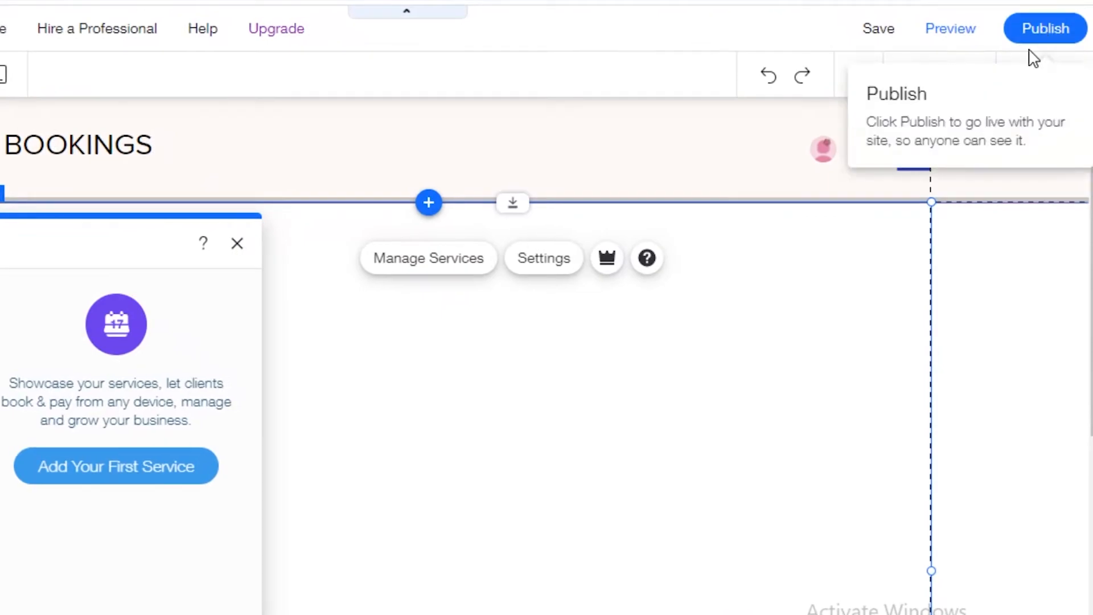
# Publish the website and open the dashboard of My Site 3 from the refreshed My Sites list
pyautogui.click(1041, 38)
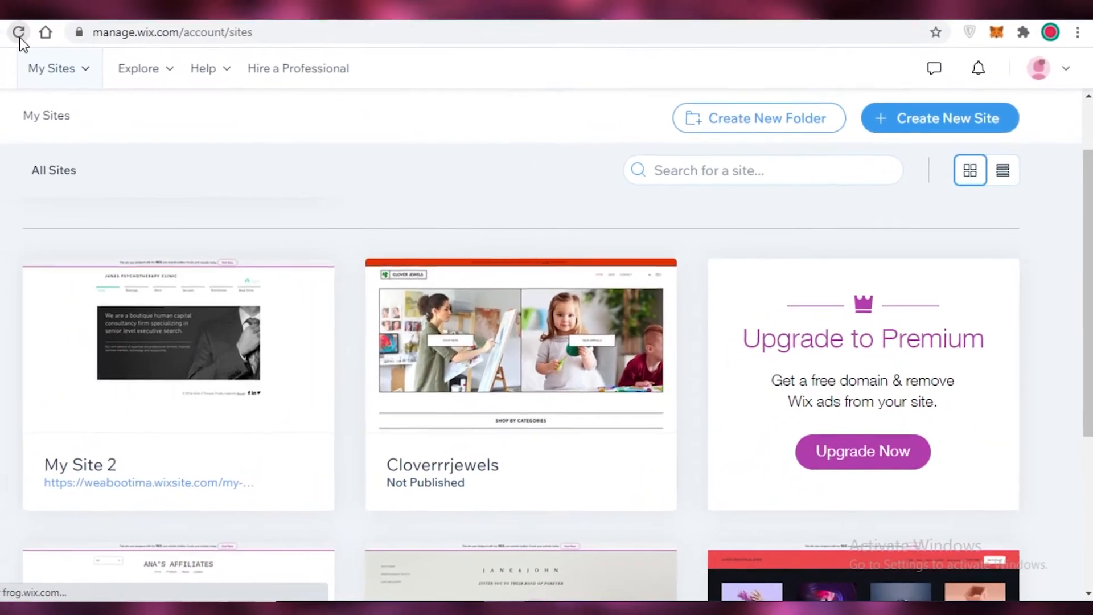
pyautogui.click(20, 38)
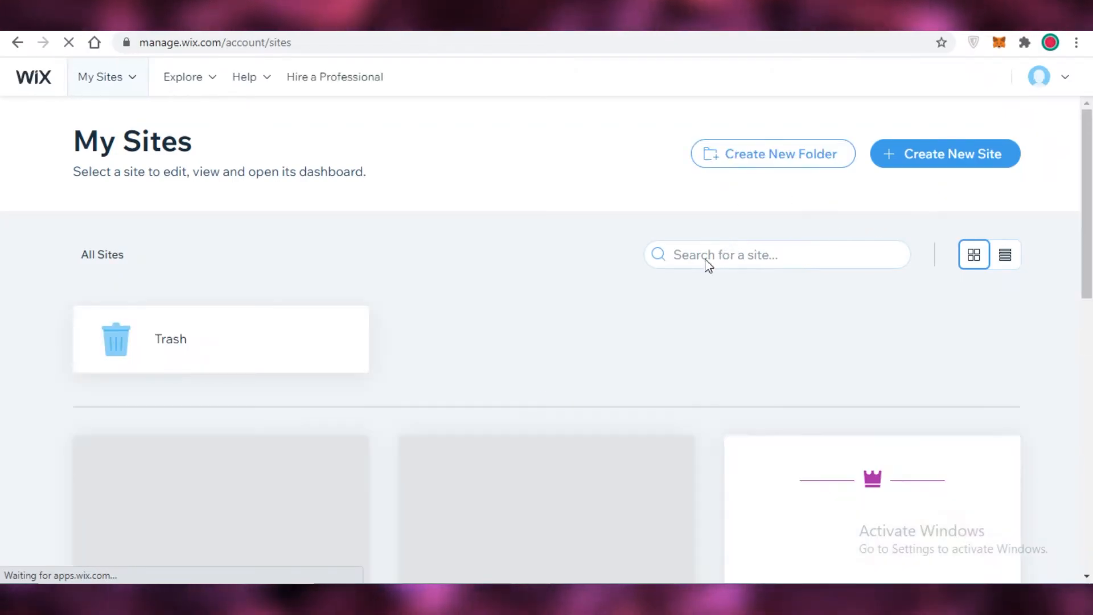
pyautogui.scroll(-1, 239, 377)
pyautogui.scroll(-1, 239, 377)
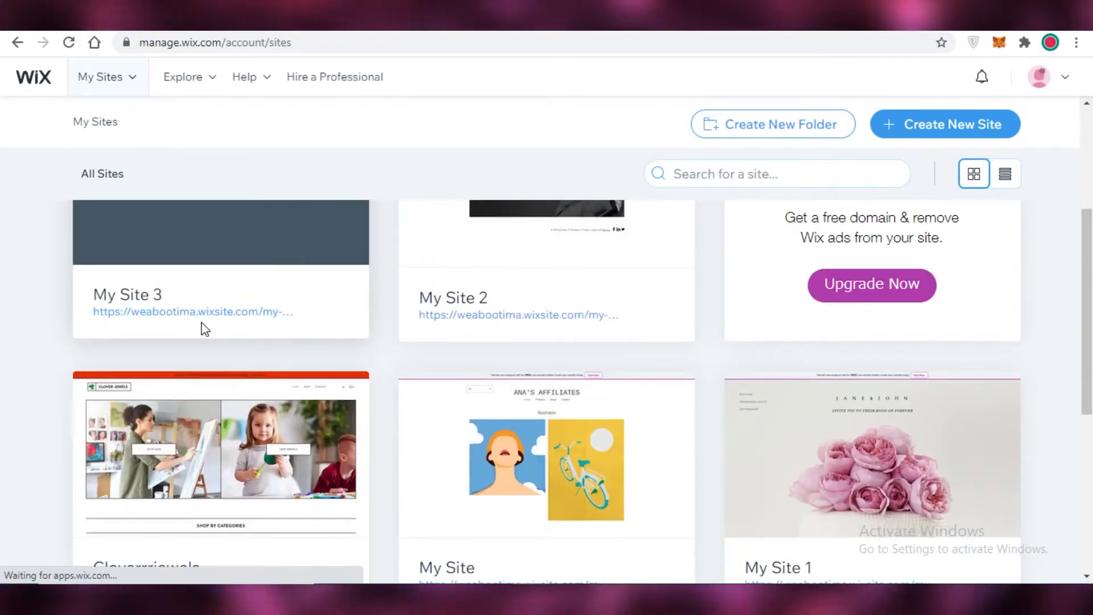
pyautogui.scroll(1, 206, 328)
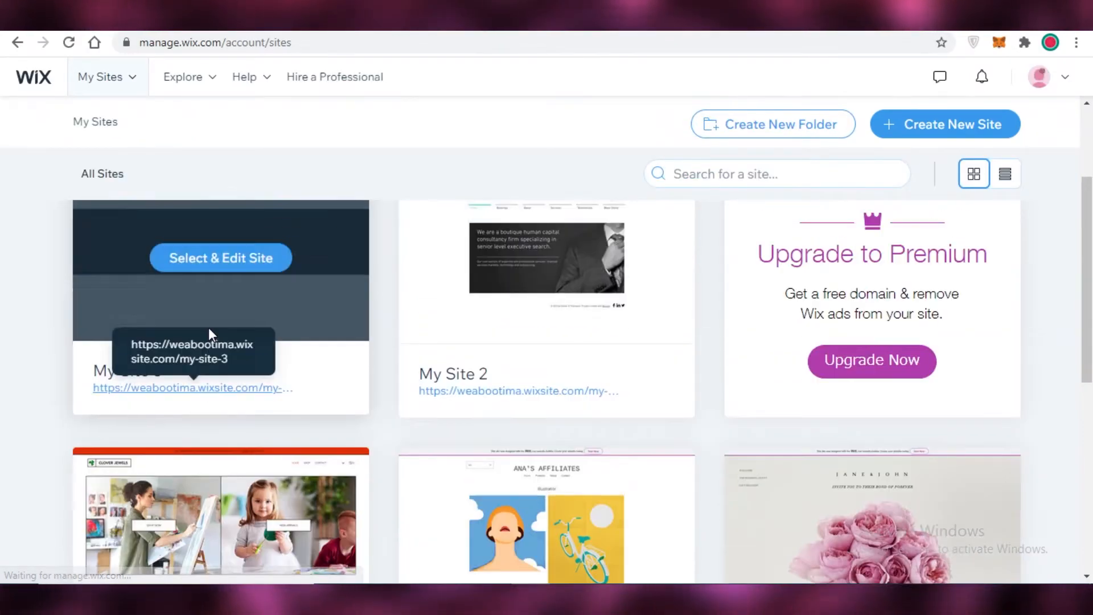
pyautogui.click(238, 259)
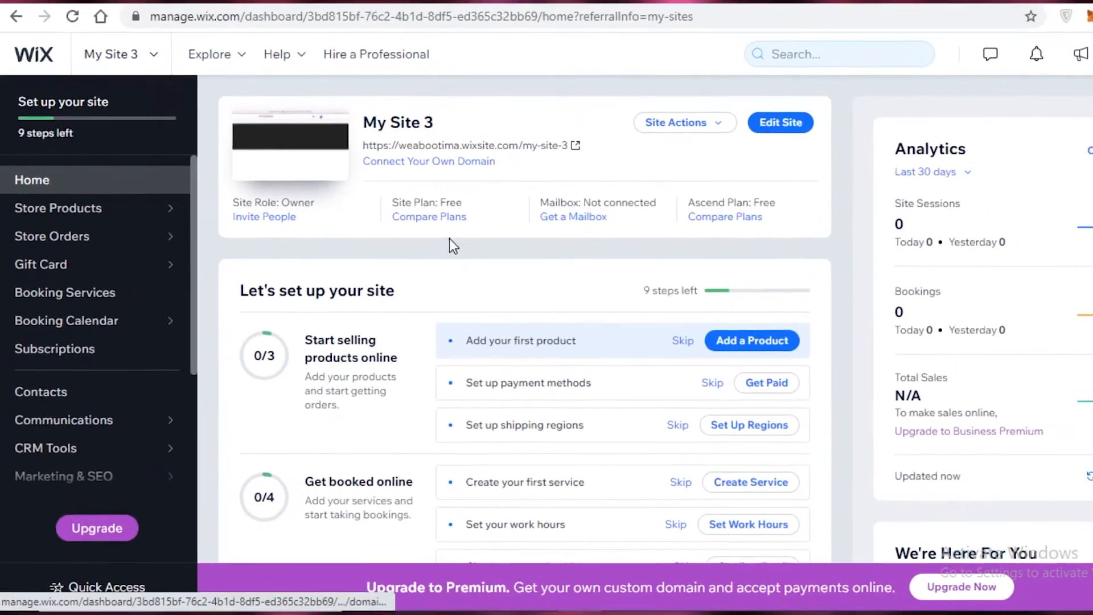
# Look over the setup checklist on the My Site 3 dashboard and open the Booking Services page
pyautogui.scroll(-5, 563, 209)
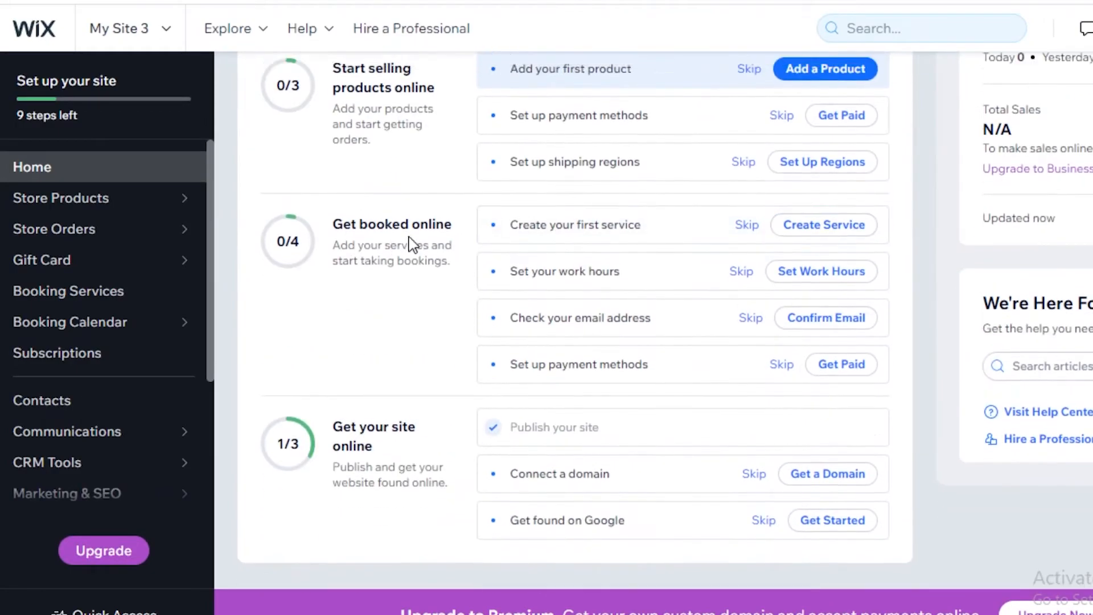
pyautogui.scroll(5, 410, 215)
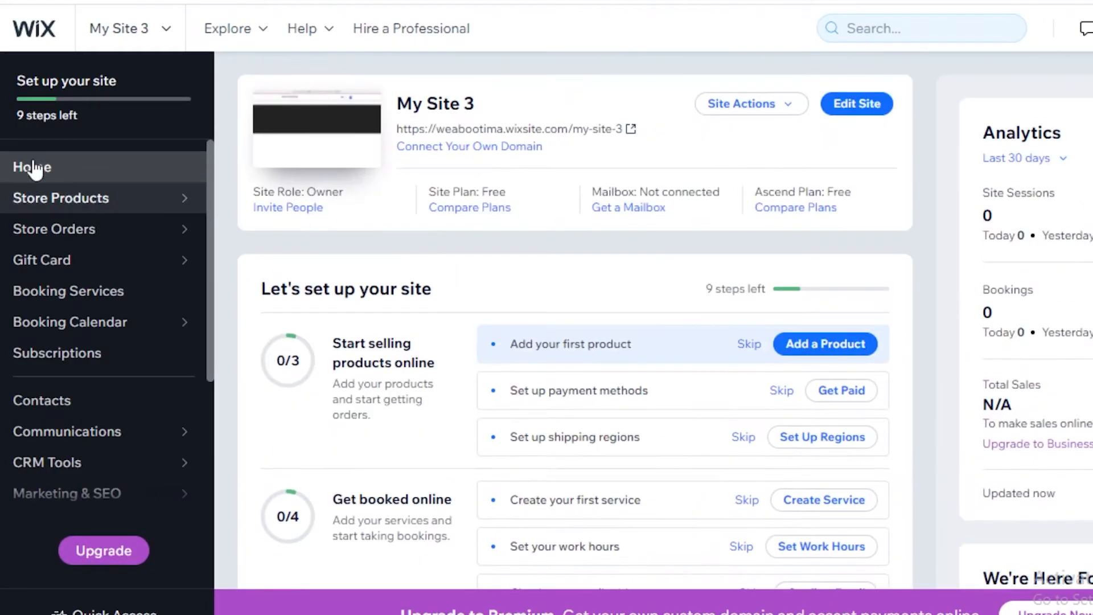
pyautogui.click(115, 295)
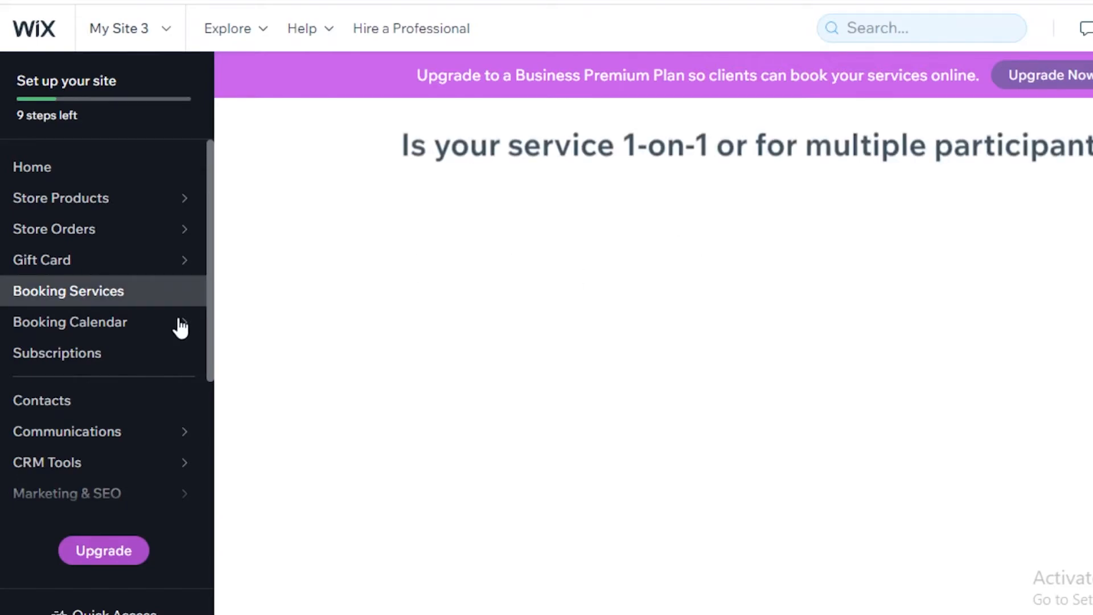
# Start a new booking service for multiple participants, offered as a course
pyautogui.moveTo(143, 327)
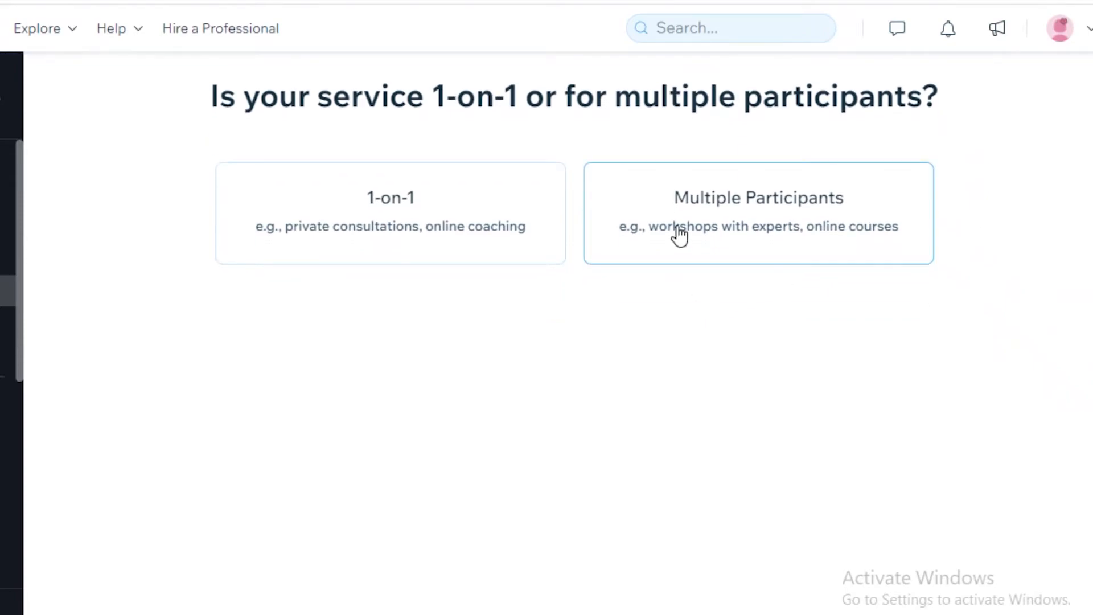
pyautogui.click(678, 234)
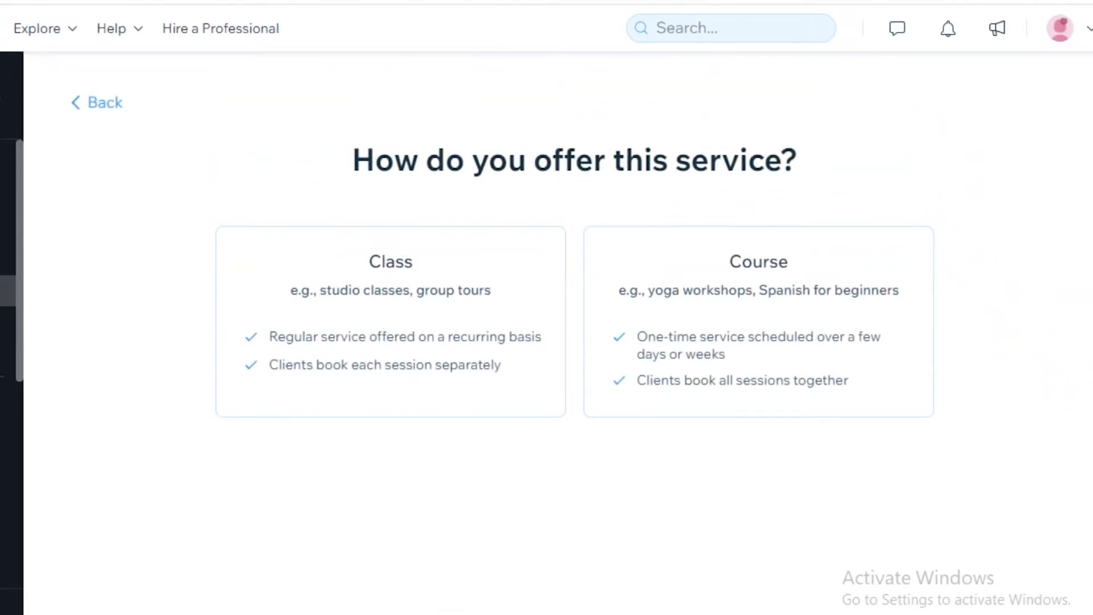
pyautogui.click(749, 327)
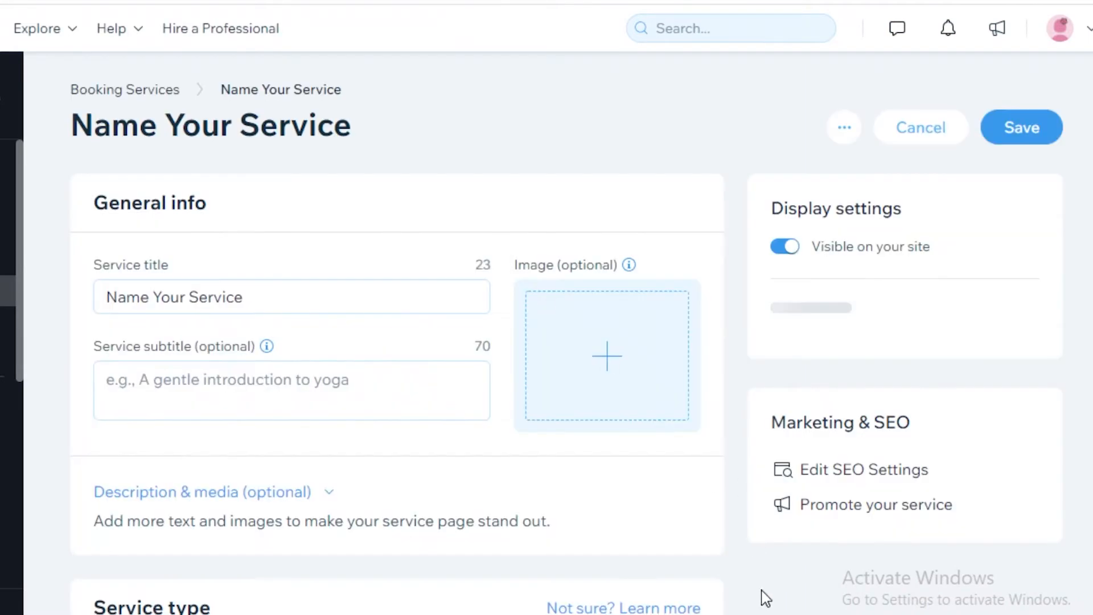
# Title the new service SPANISH GUIDE and leave its optional subtitle empty
pyautogui.tripleClick(264, 291)
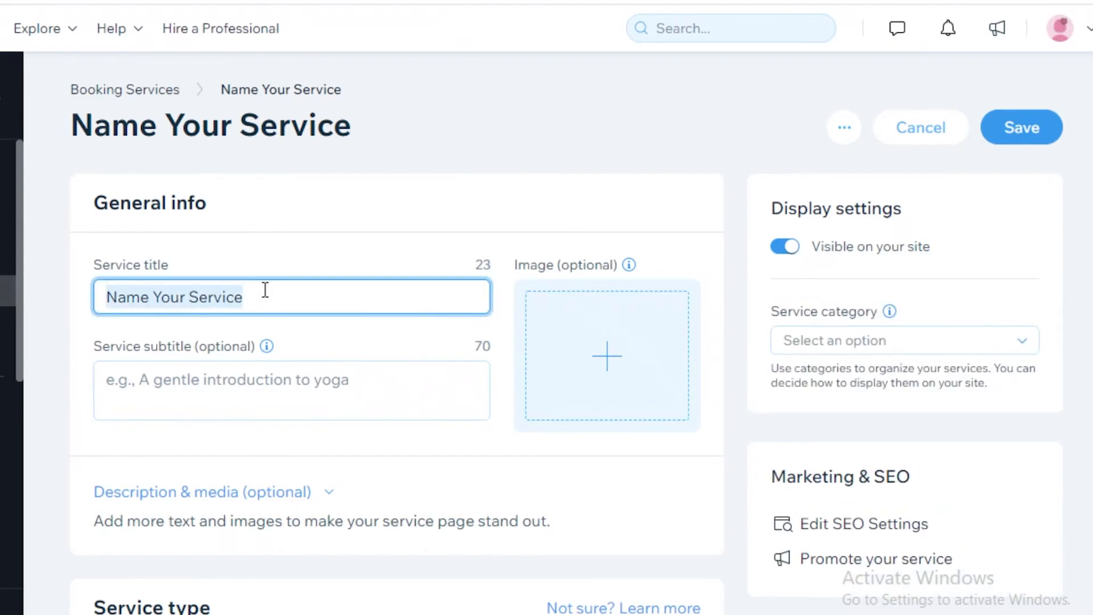
pyautogui.write('SPAN')
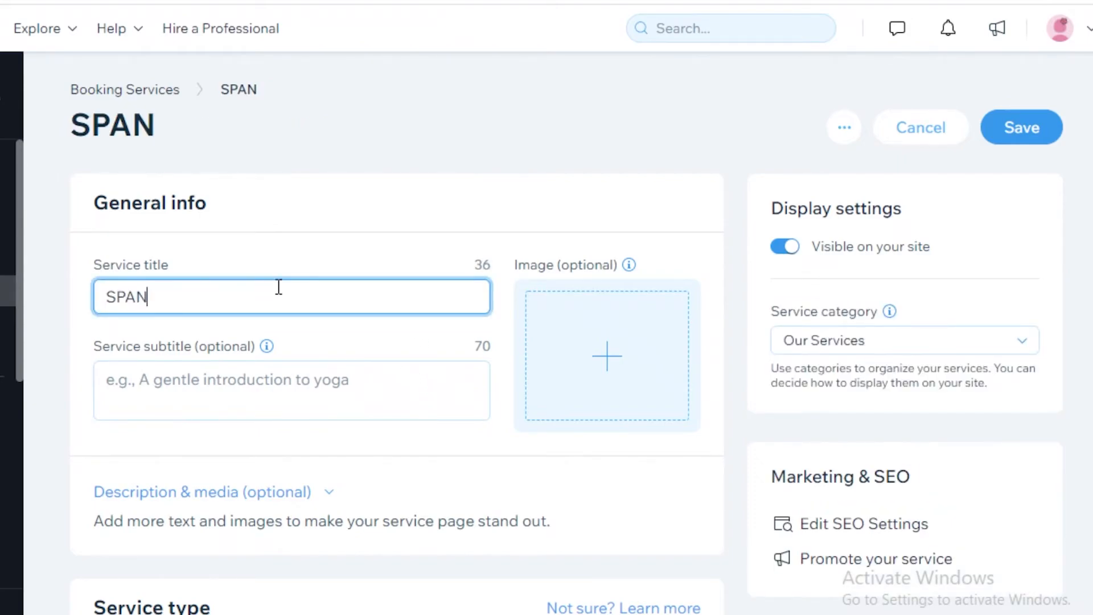
pyautogui.write('ISH C')
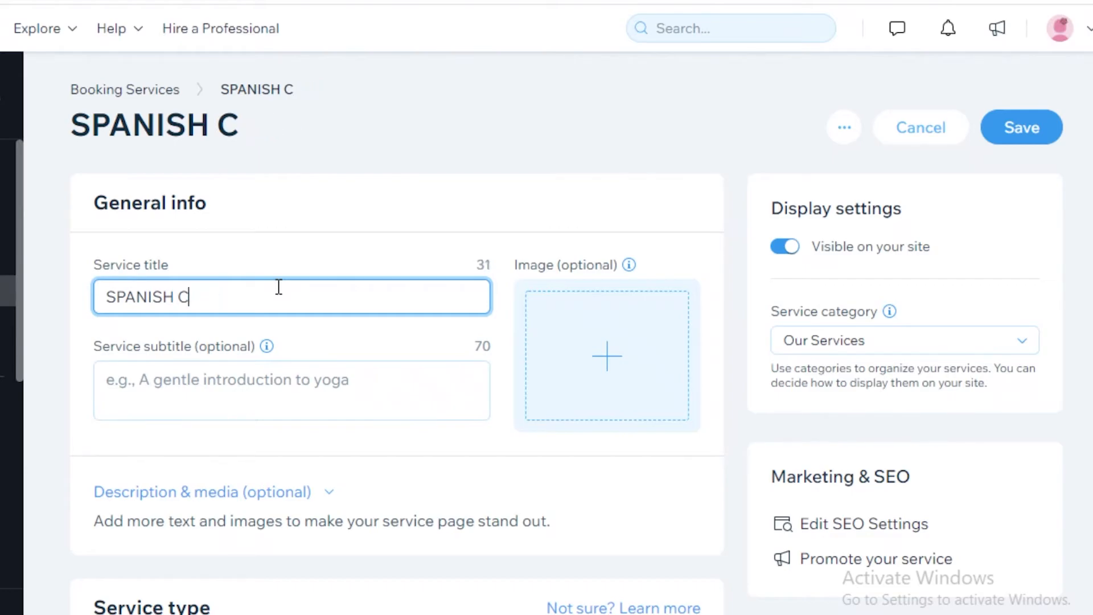
pyautogui.write('LASGUIDE')
pyautogui.click(249, 380)
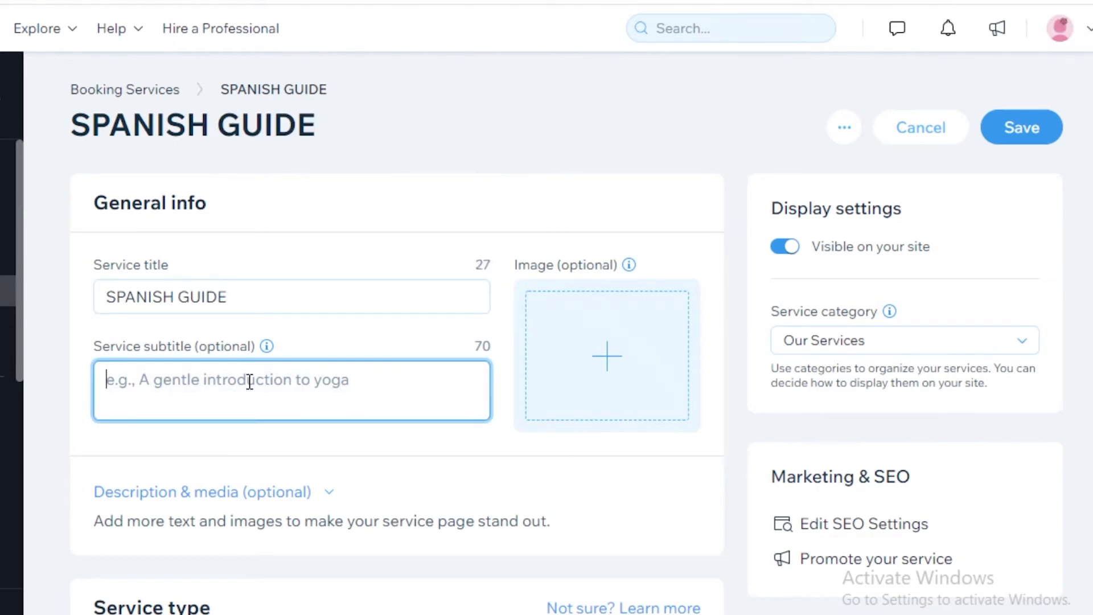
# Keep Course as the service type and set the course capacity to 8 participants
pyautogui.scroll(-8, 642, 324)
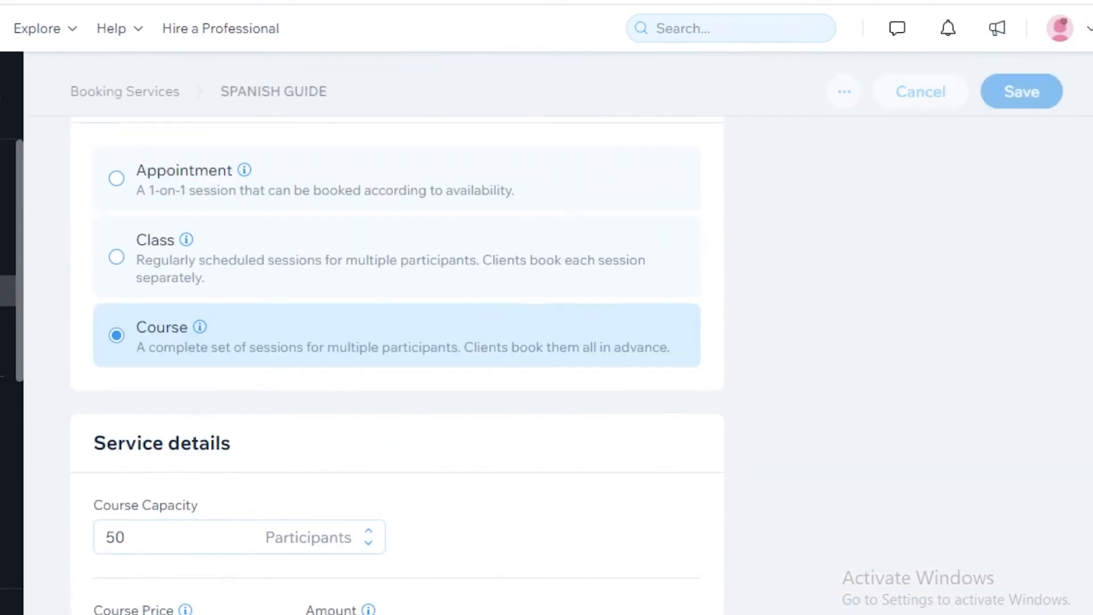
pyautogui.scroll(5, 556, 568)
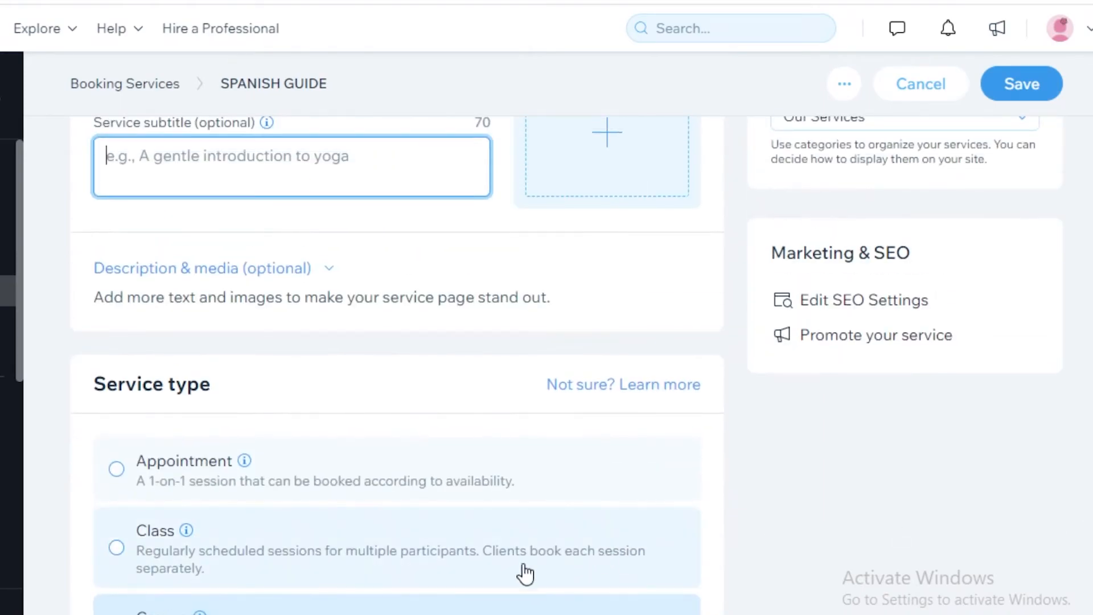
pyautogui.scroll(-1, 298, 394)
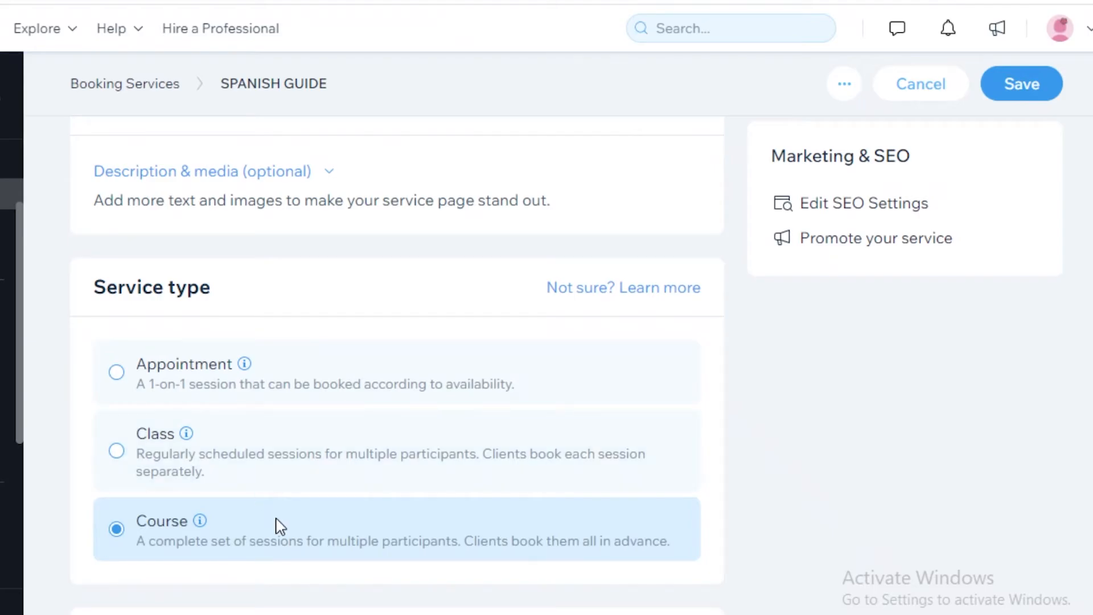
pyautogui.scroll(-5, 217, 370)
pyautogui.scroll(-1, 180, 317)
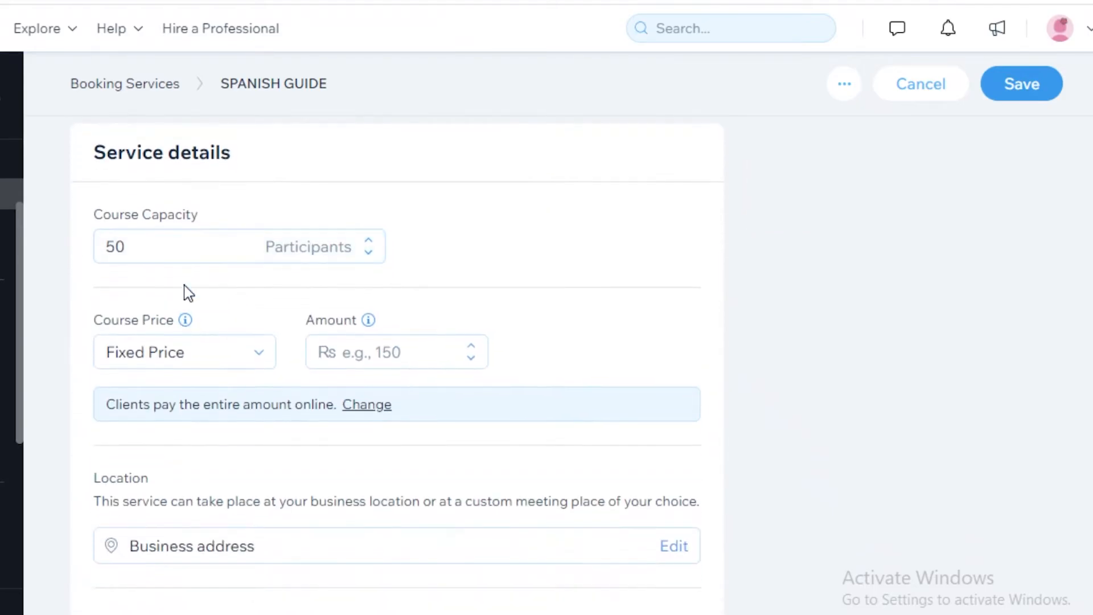
pyautogui.click(213, 243)
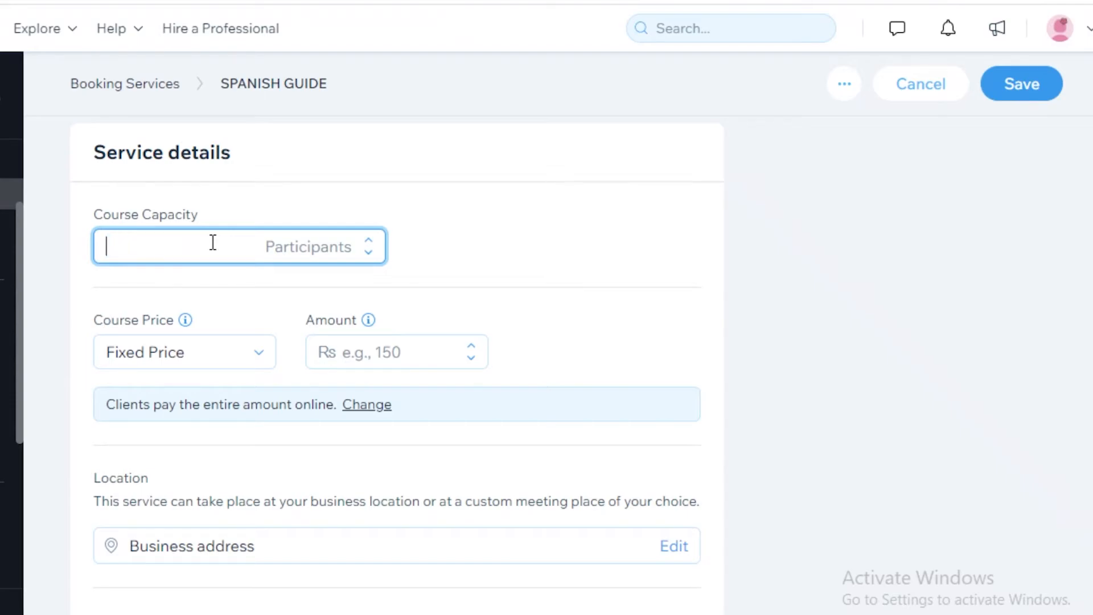
pyautogui.write('8')
pyautogui.click(526, 274)
# Compare the course price options, choose Fixed Price and set the amount to Rs 12
pyautogui.click(200, 358)
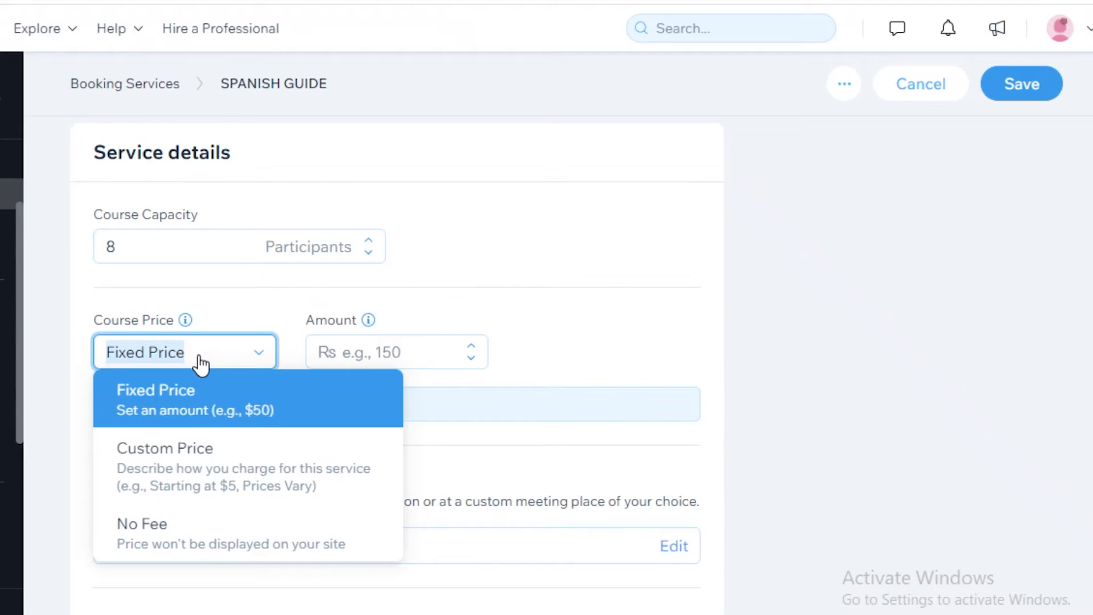
pyautogui.scroll(-2, 200, 364)
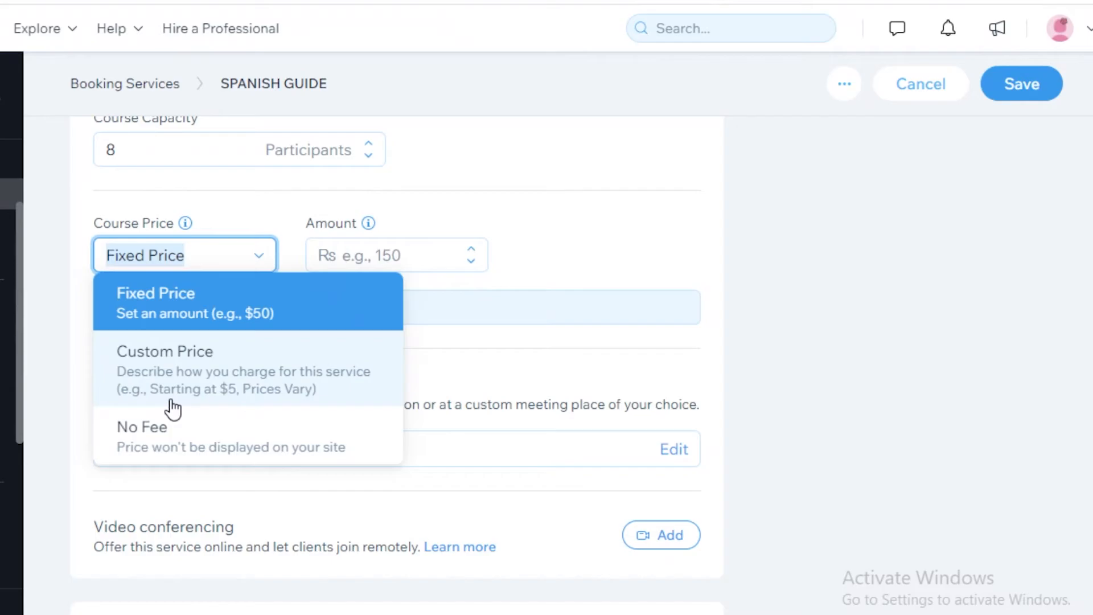
pyautogui.scroll(15, 393, 393)
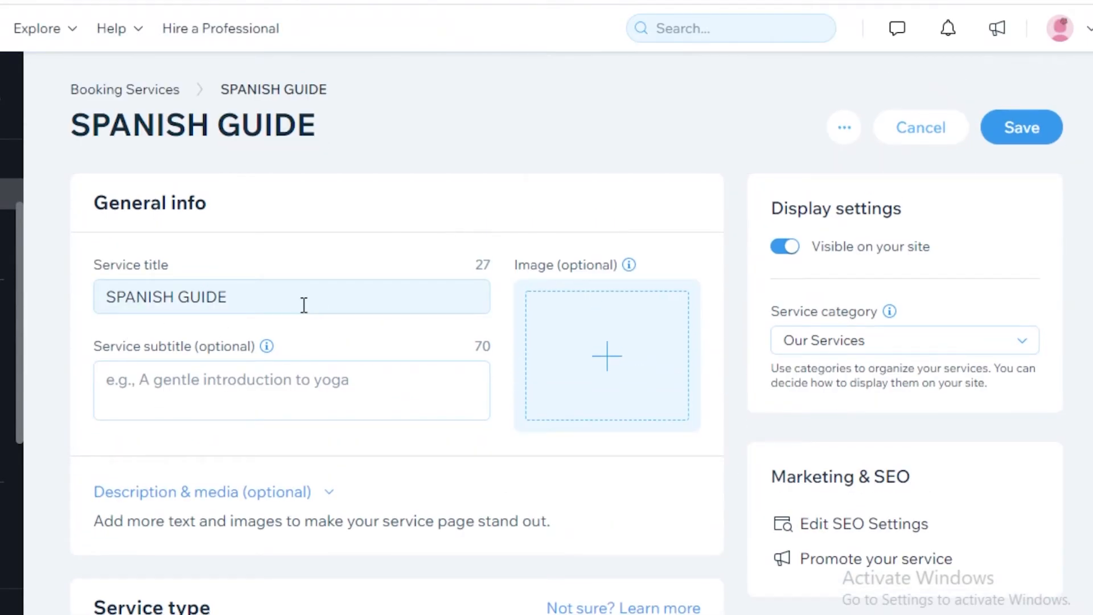
pyautogui.scroll(-7, 359, 279)
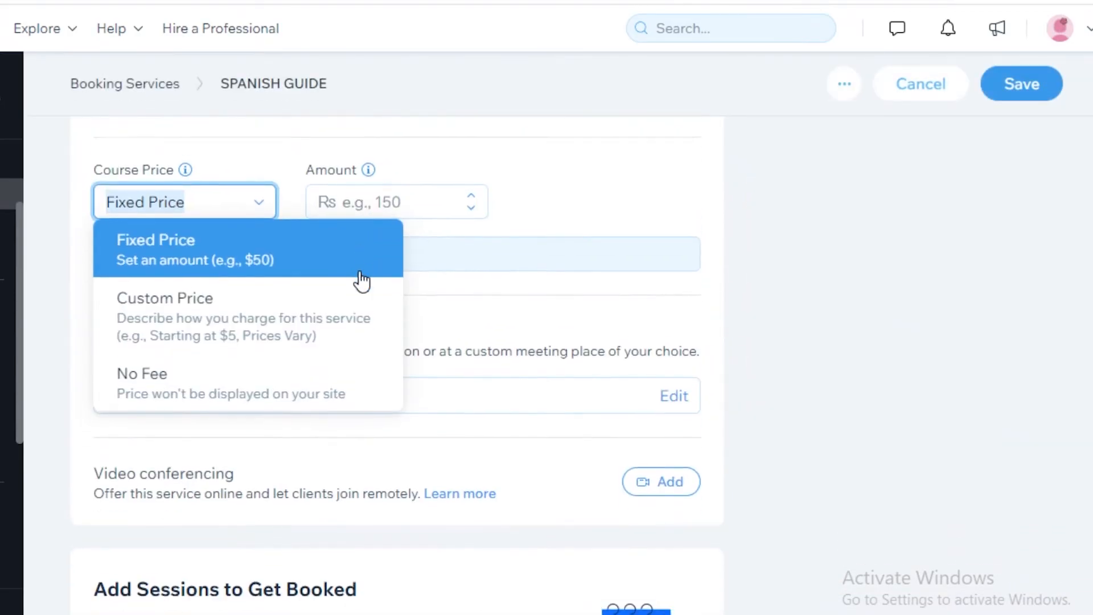
pyautogui.scroll(15, 361, 280)
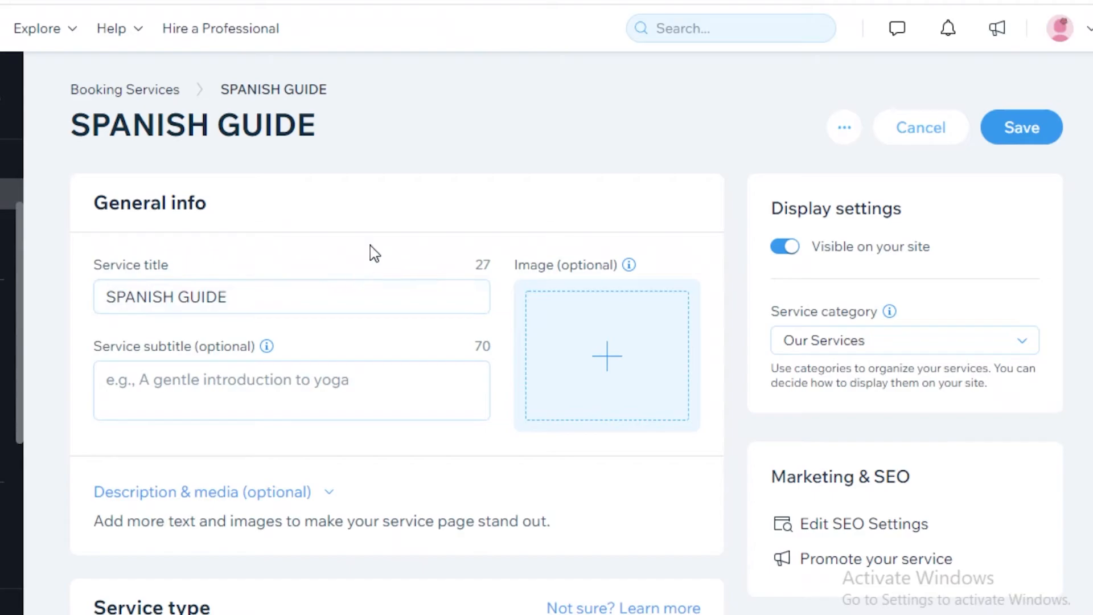
pyautogui.scroll(-2, 371, 258)
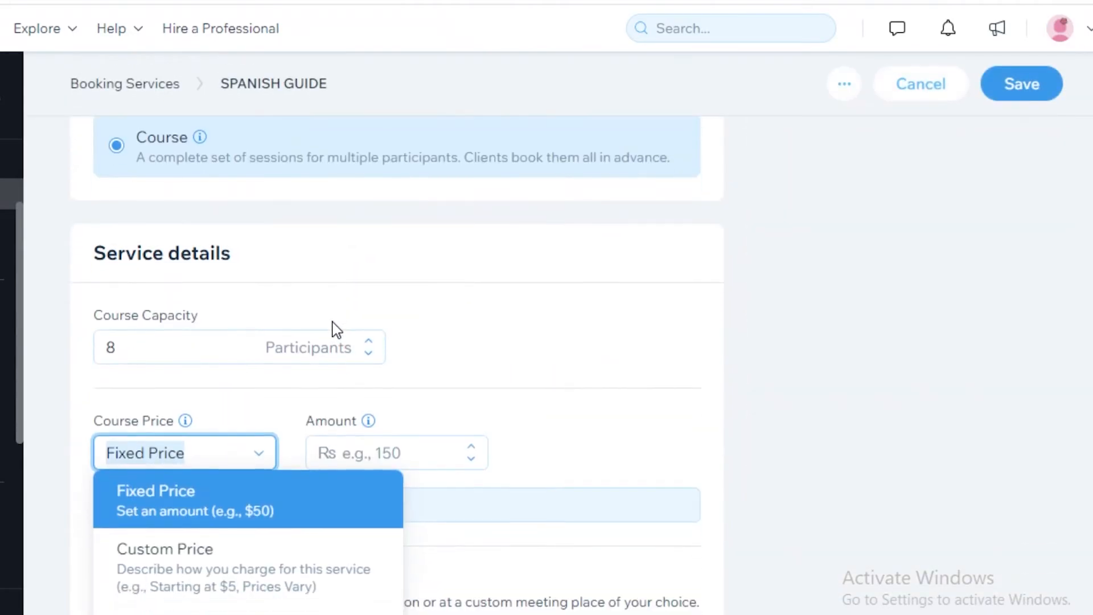
pyautogui.scroll(-5, 234, 334)
pyautogui.click(245, 312)
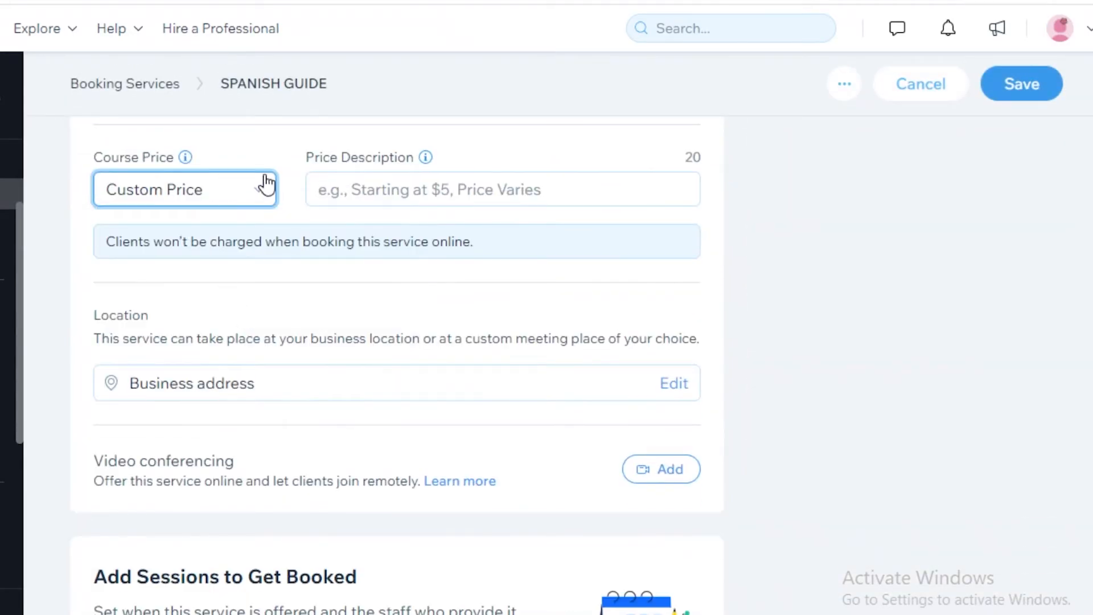
pyautogui.click(196, 199)
pyautogui.click(197, 251)
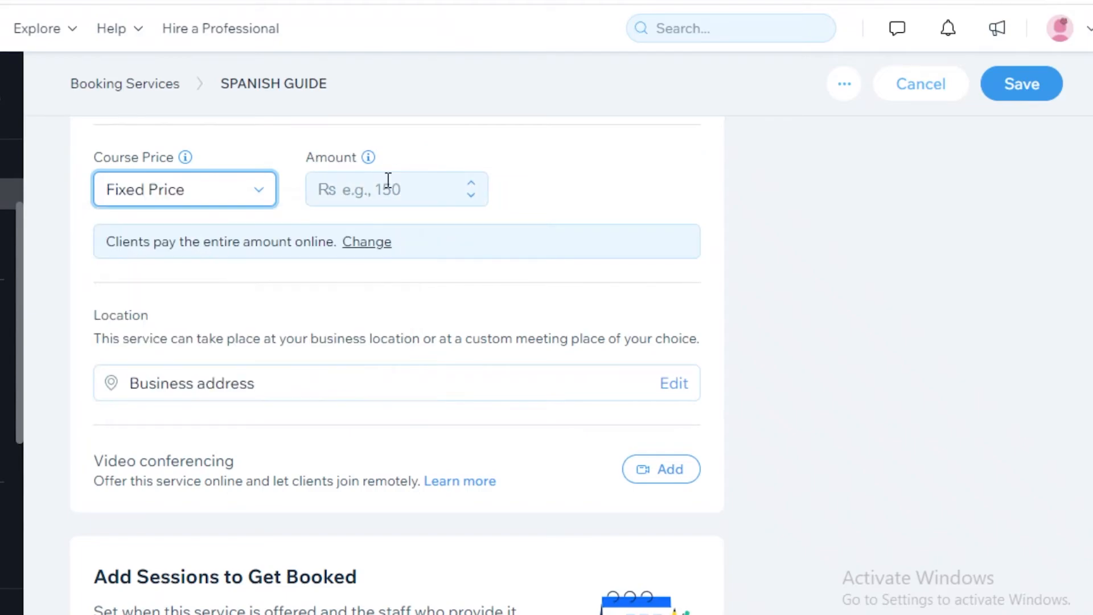
pyautogui.click(453, 197)
pyautogui.write('12')
pyautogui.click(741, 153)
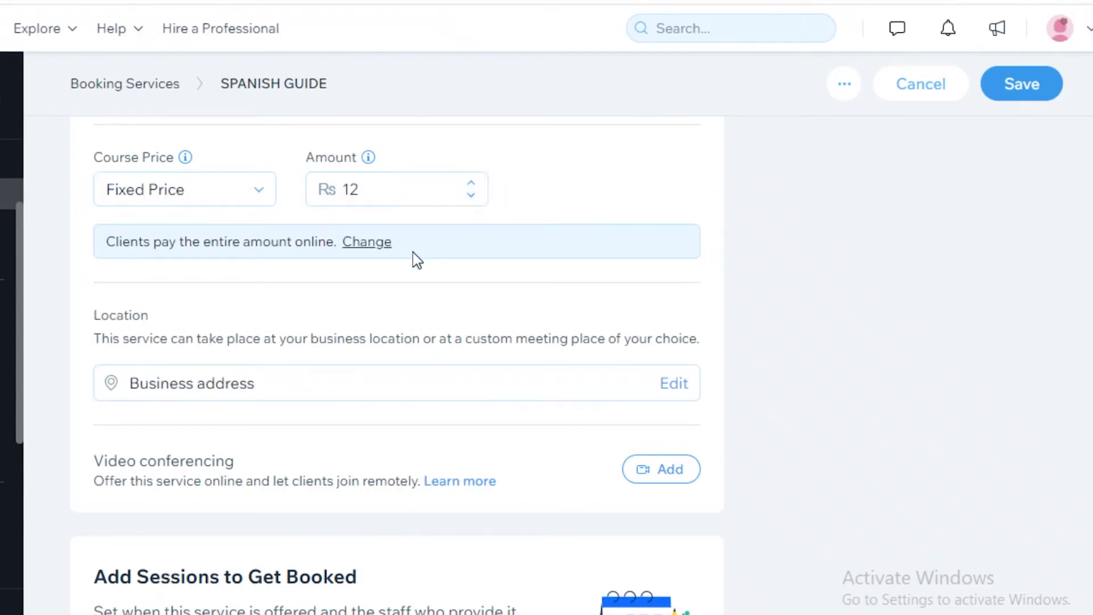
# Look over the location and session sections of the SPANISH GUIDE course and save the service
pyautogui.scroll(-2, 279, 273)
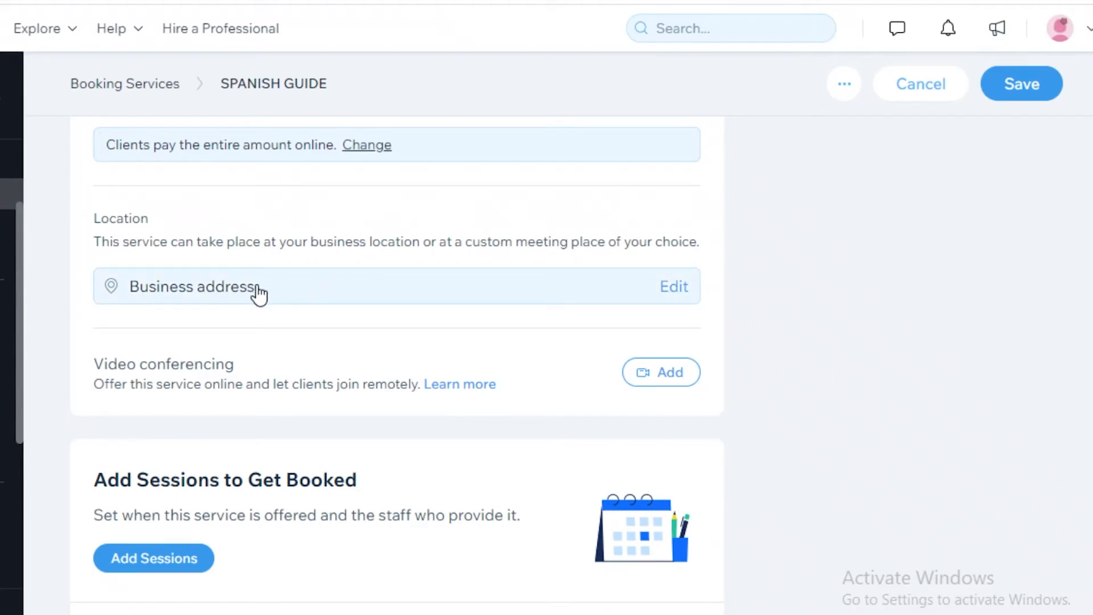
pyautogui.scroll(-3, 259, 294)
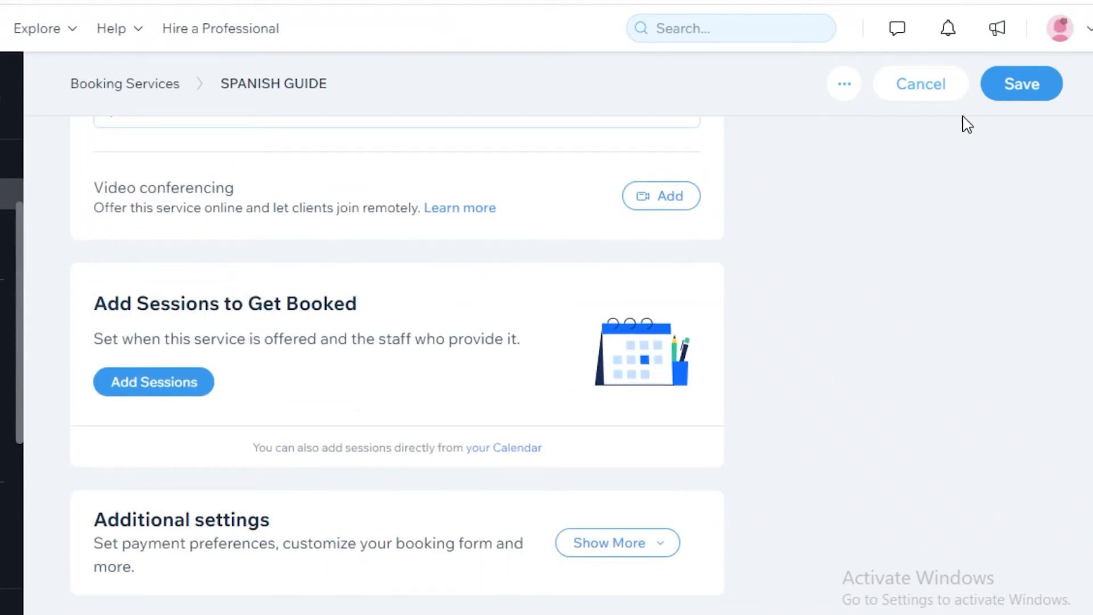
pyautogui.click(1023, 84)
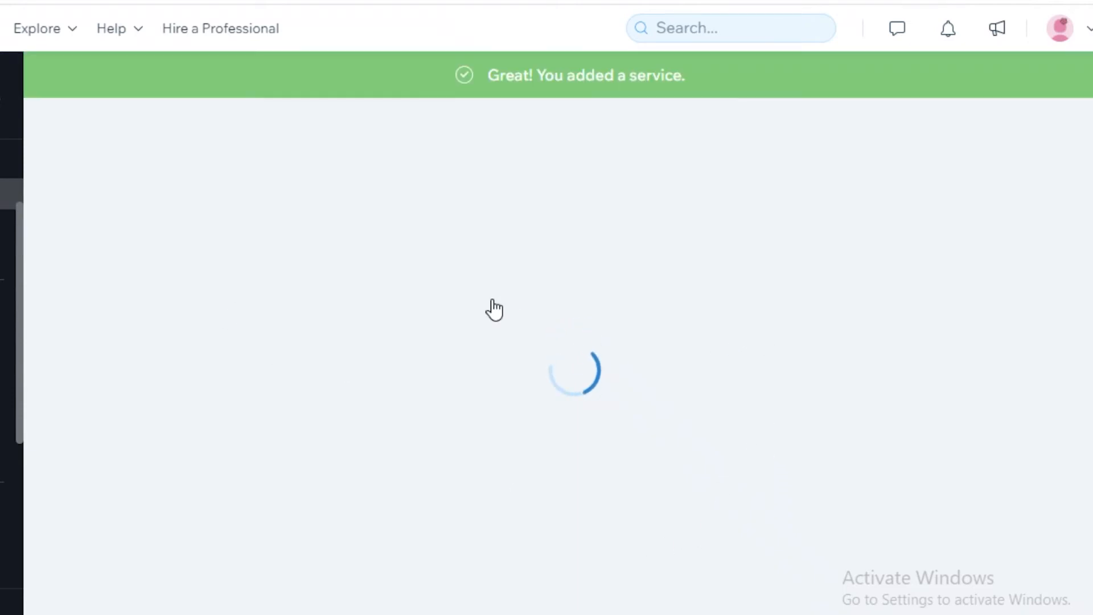
# Open the Booking Calendar, dismiss the setup reminder and look over the weekly schedule
pyautogui.moveTo(32, 225)
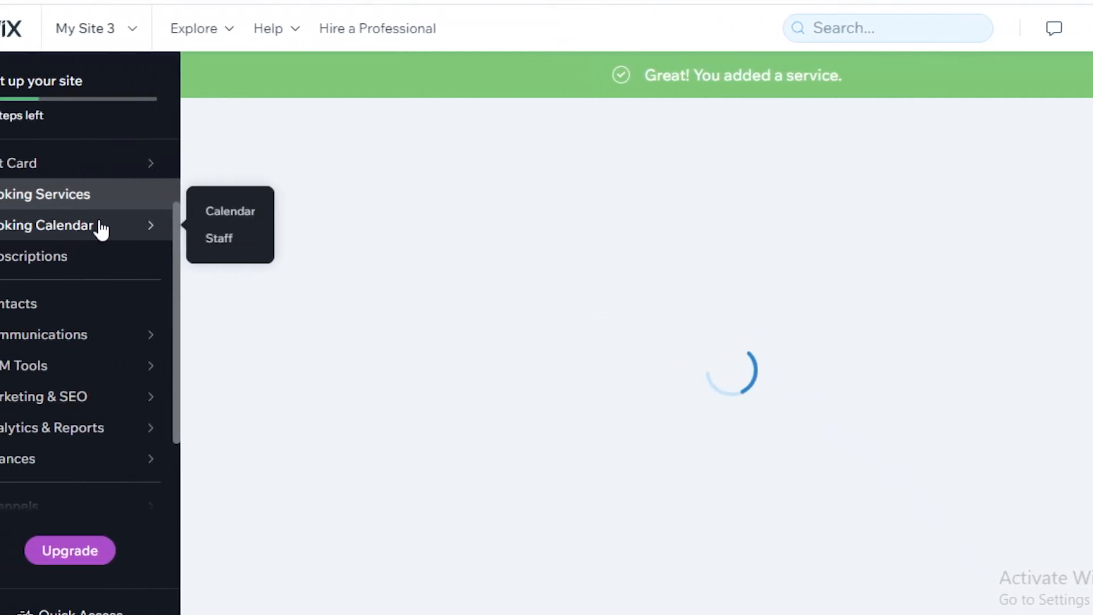
pyautogui.click(99, 228)
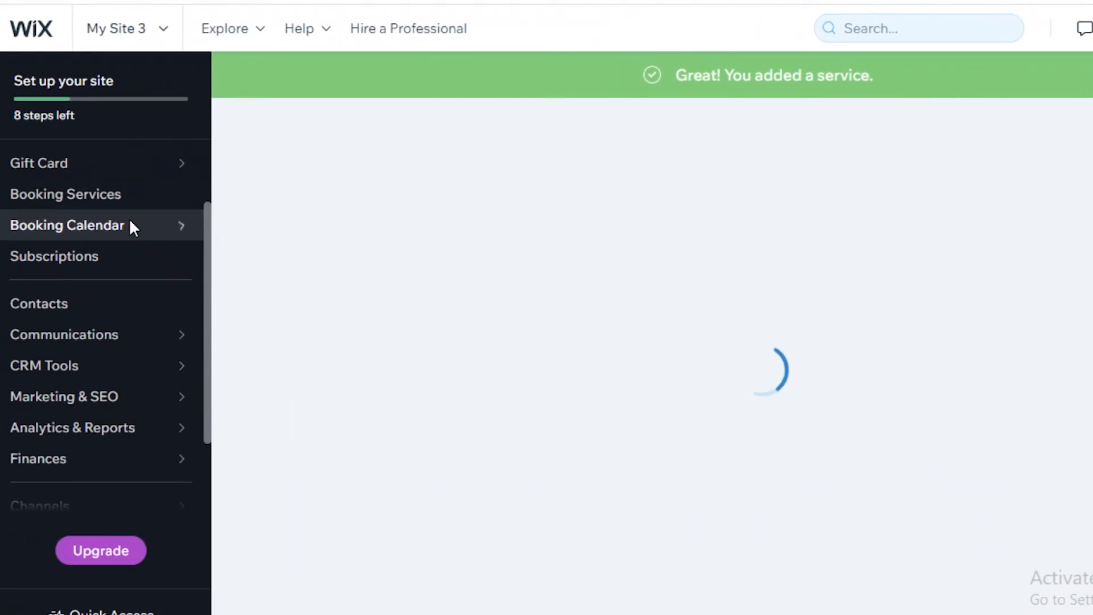
pyautogui.click(132, 228)
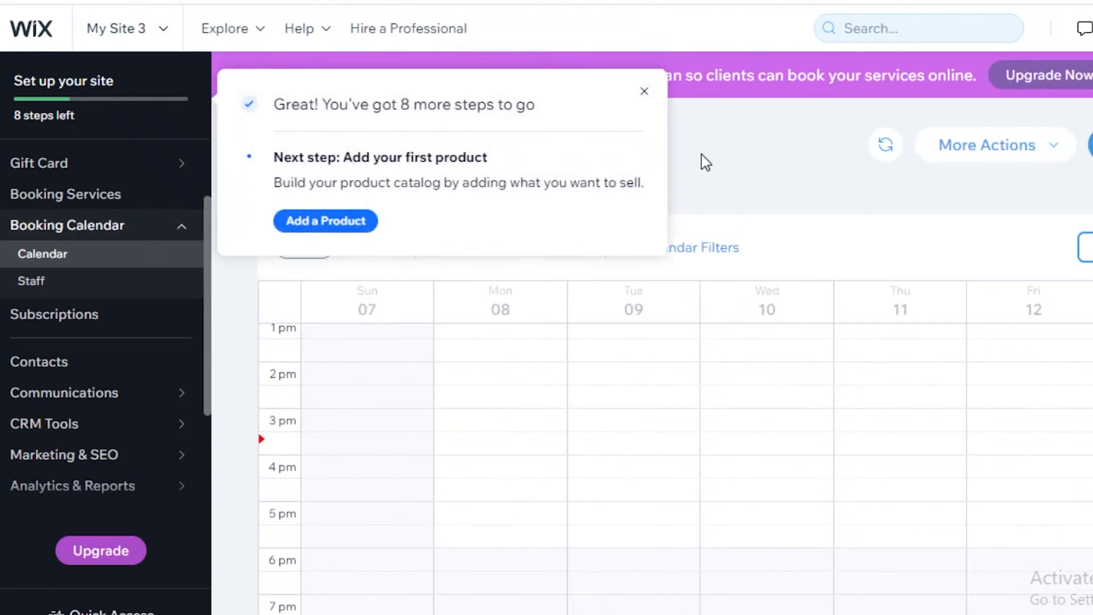
pyautogui.click(644, 93)
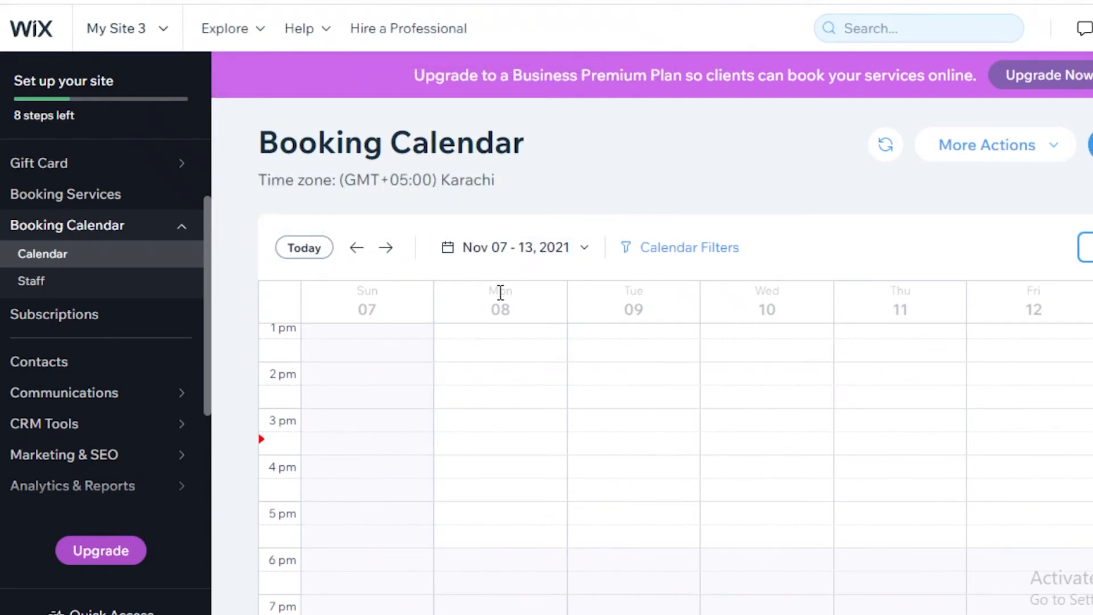
pyautogui.scroll(-1, 476, 331)
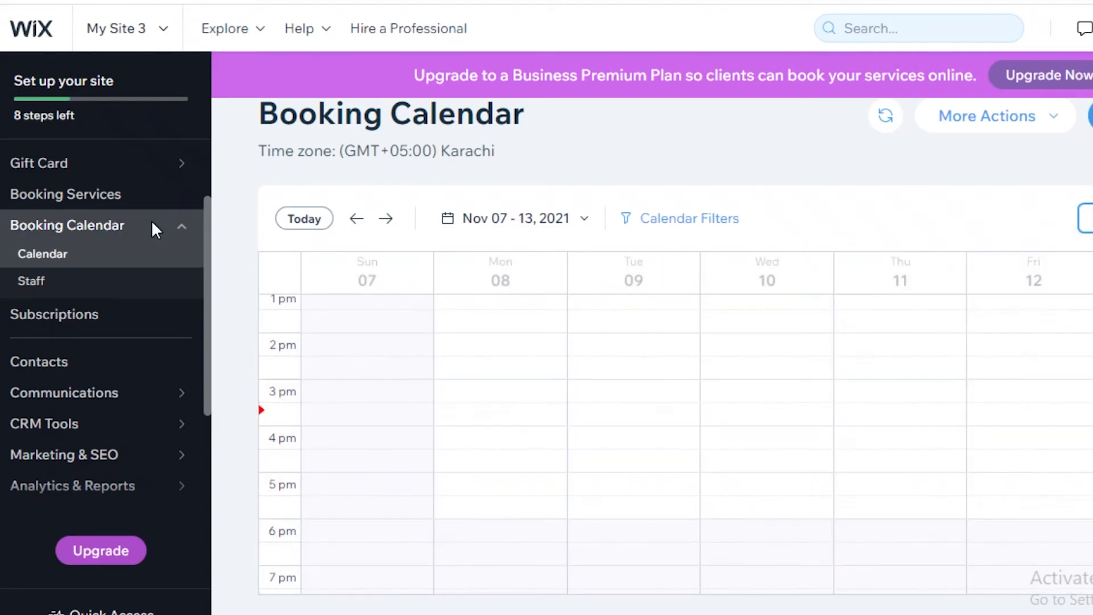
# Leave the Booking Calendar and return to the Booking Services page to view the services list
pyautogui.click(153, 227)
pyautogui.click(153, 227)
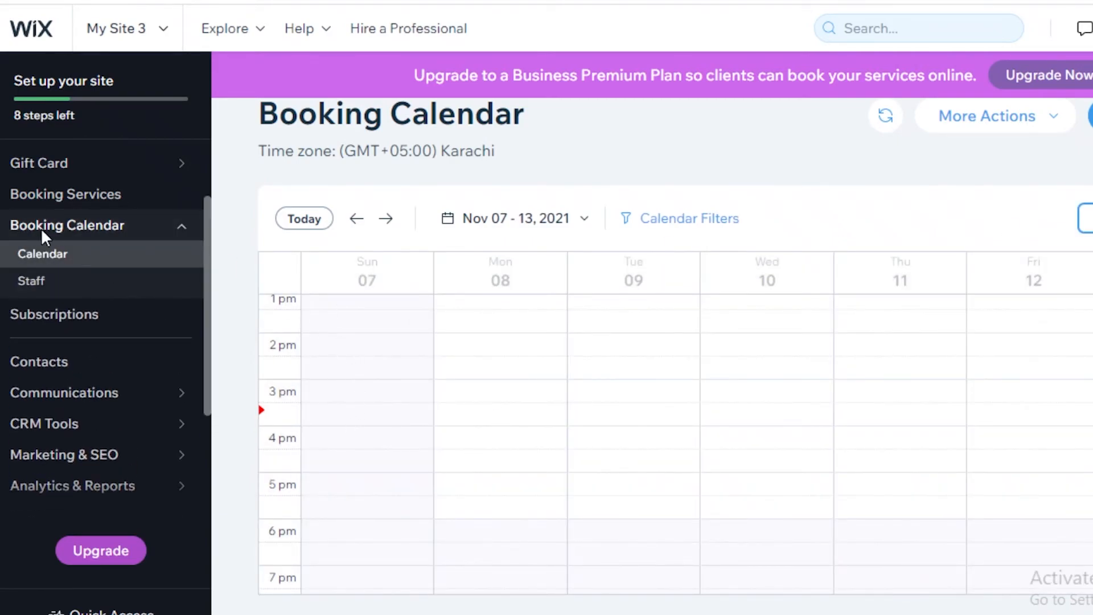
pyautogui.click(129, 222)
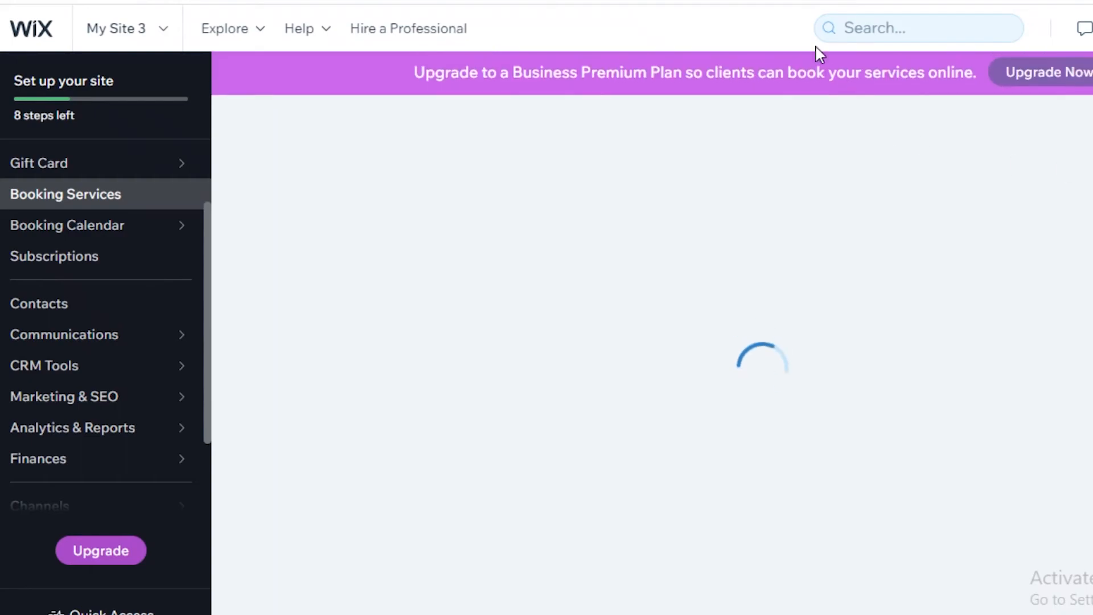
pyautogui.scroll(2, 147, 200)
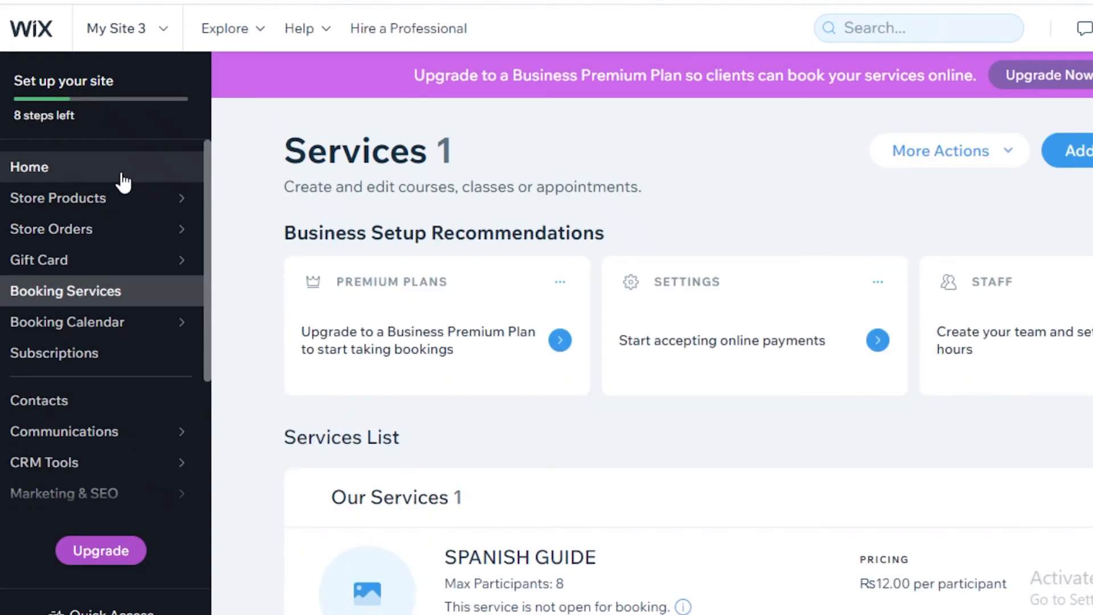
# Return to the dashboard home, open the live BEST BOOKINGS site and look over its home page
pyautogui.click(122, 182)
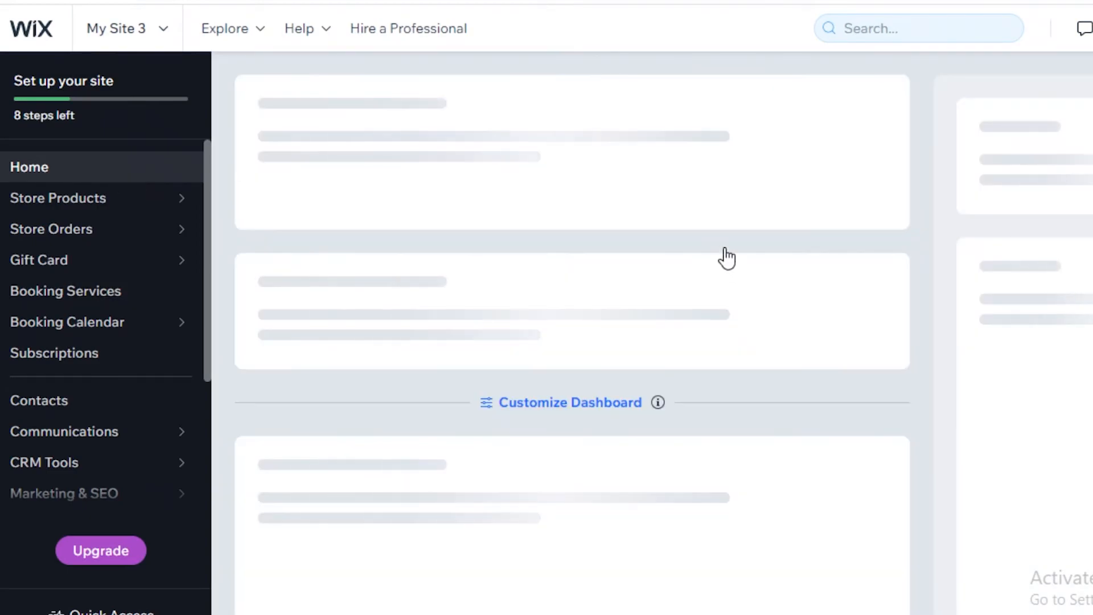
pyautogui.click(572, 131)
pyautogui.click(611, 1)
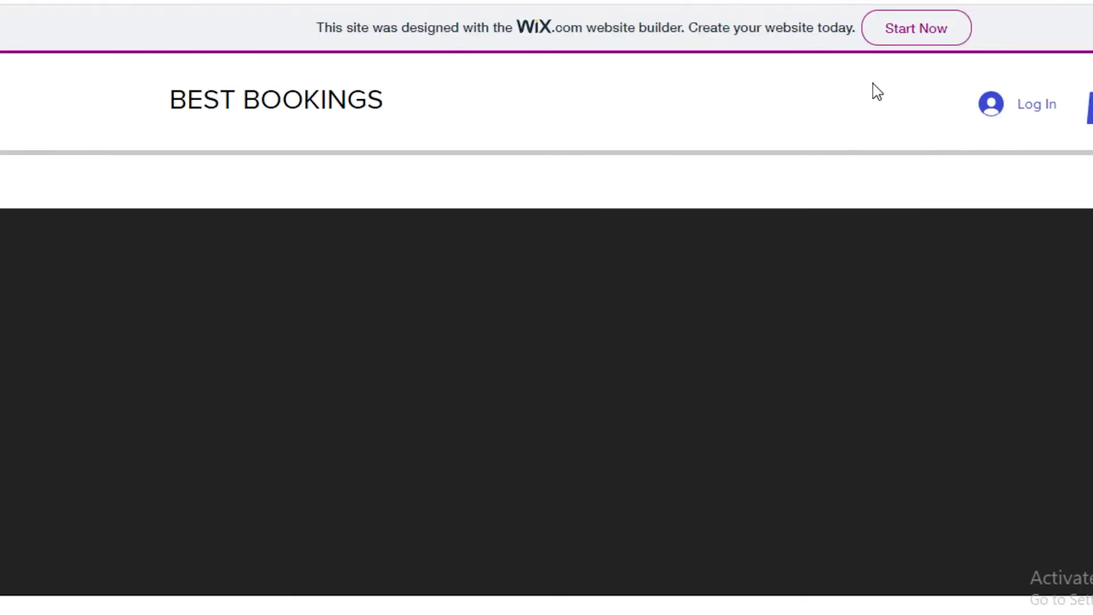
pyautogui.scroll(-2, 687, 259)
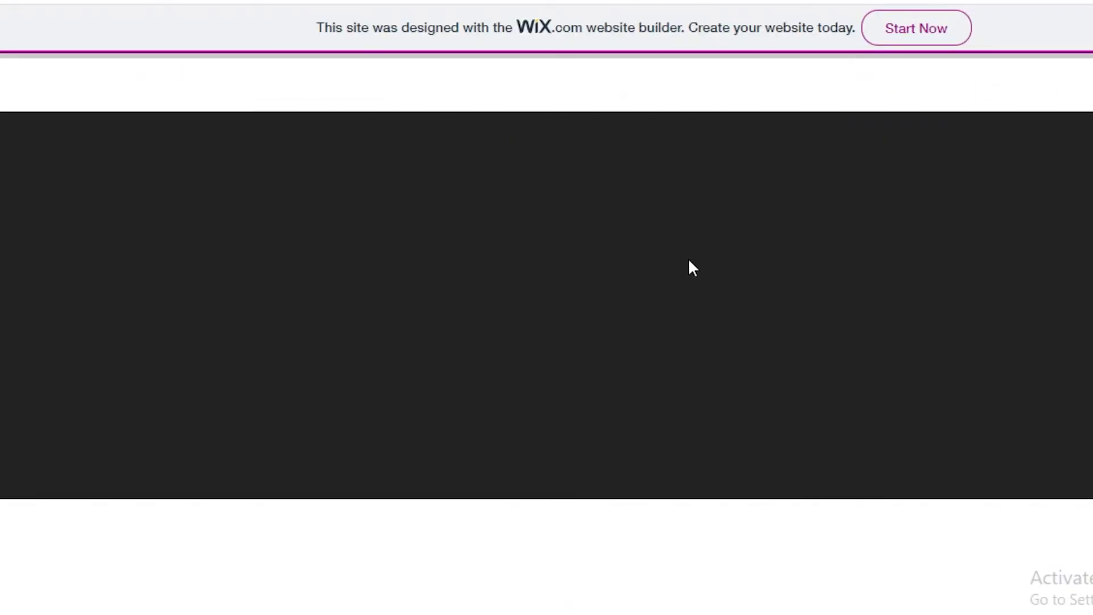
# Look over the live site's home page again, then return to the dashboard and open Booking Services
pyautogui.scroll(2, 984, 263)
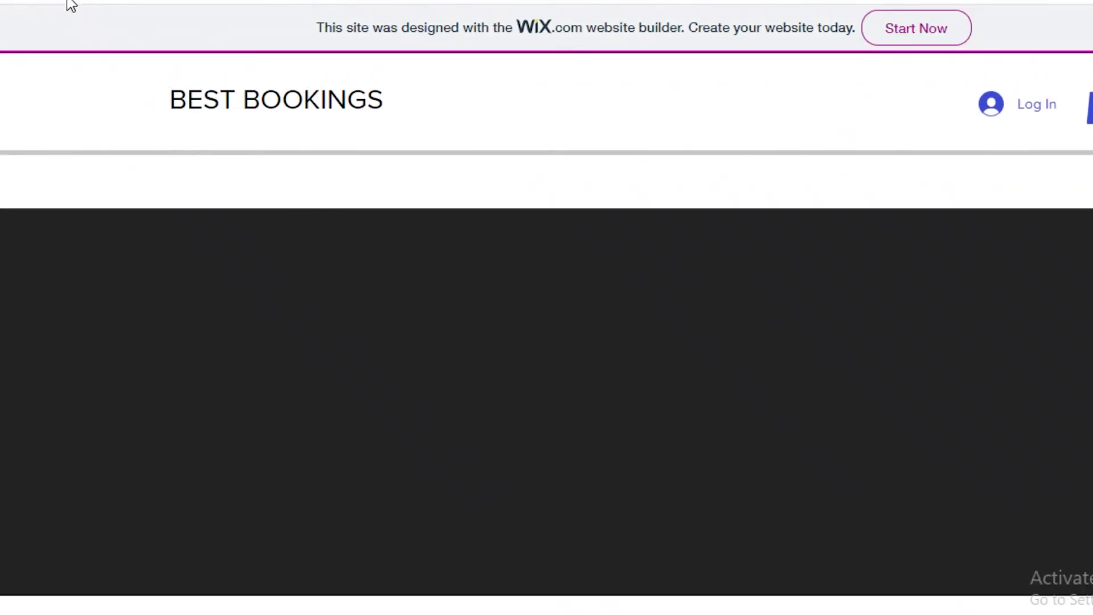
pyautogui.scroll(-2, 711, 302)
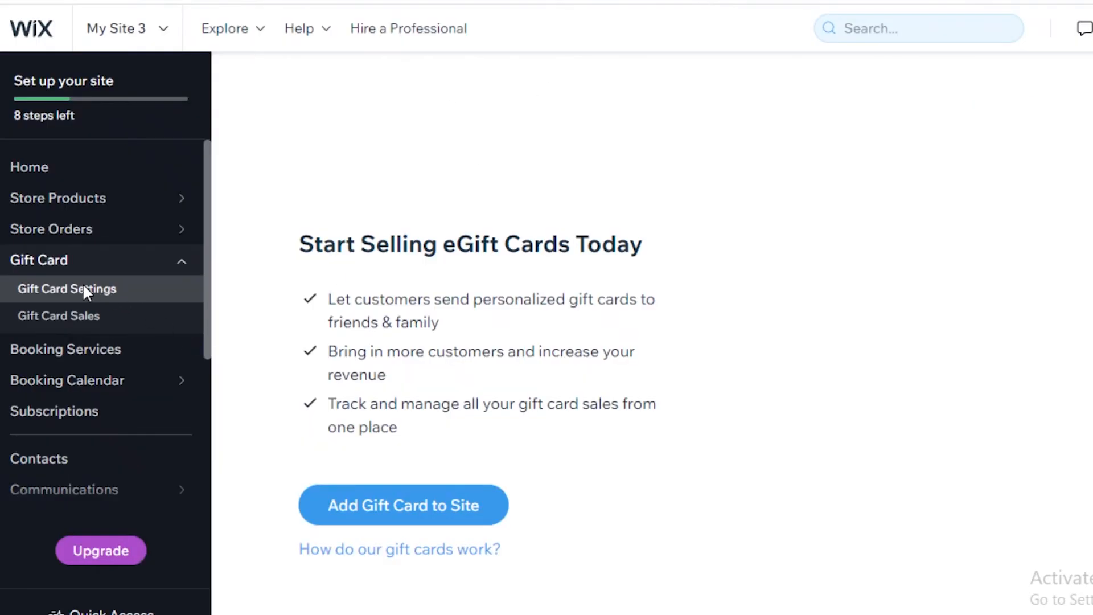
pyautogui.click(65, 349)
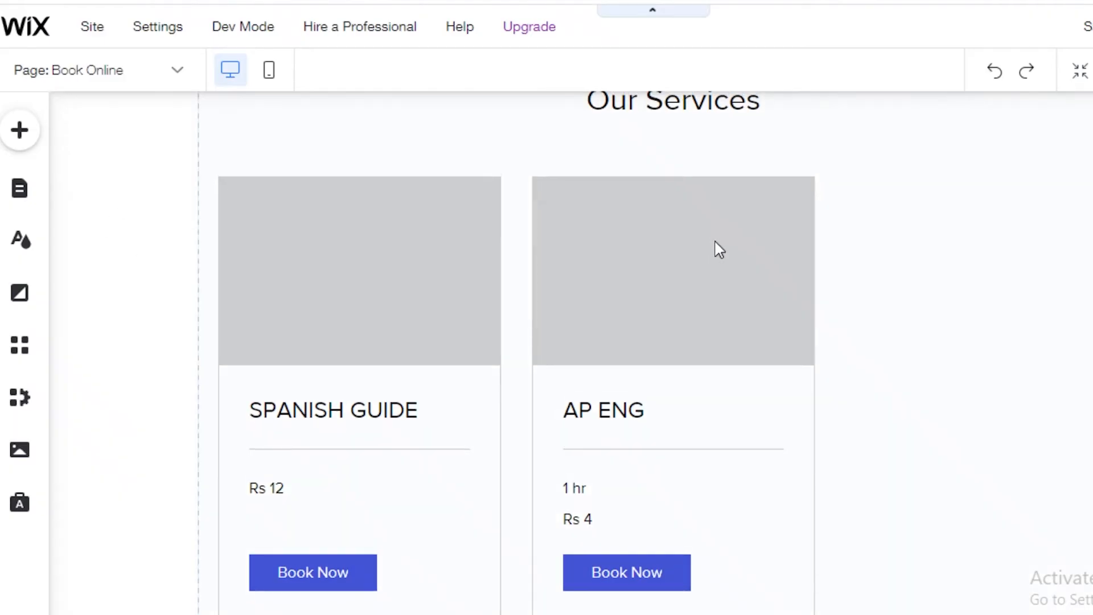
# Look over the Our Services section of the Book Online page in the site editor and select the services widget
pyautogui.scroll(3, 626, 228)
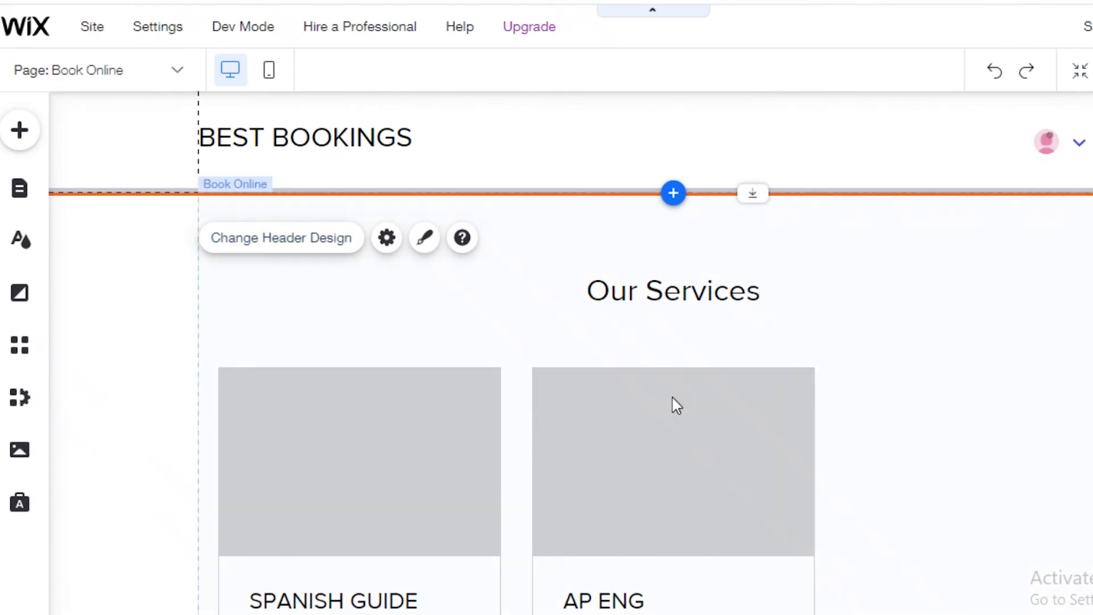
pyautogui.scroll(-3, 669, 402)
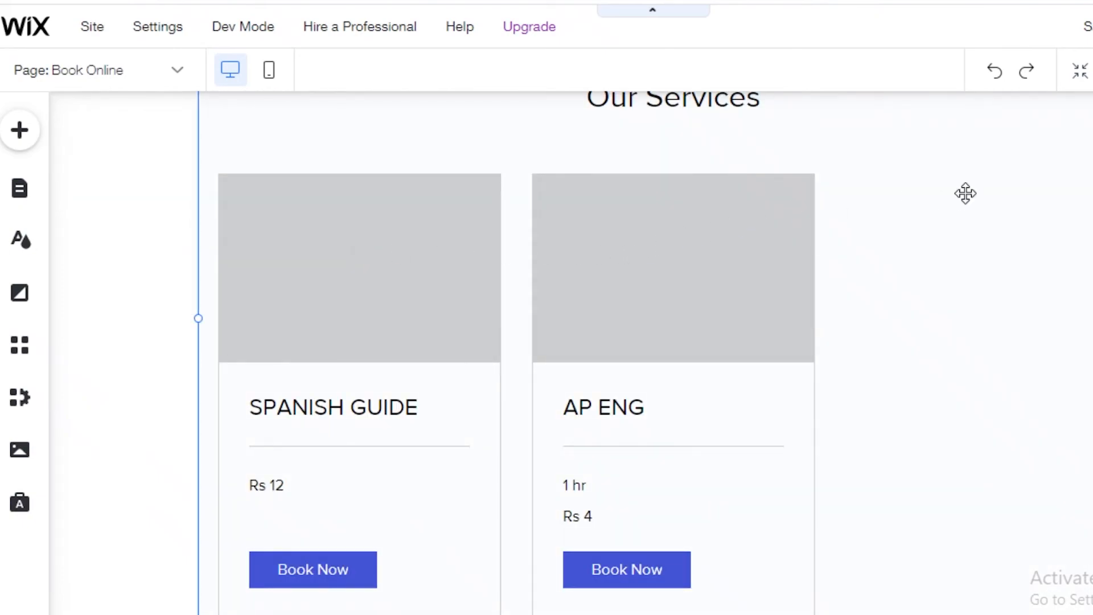
pyautogui.click(894, 205)
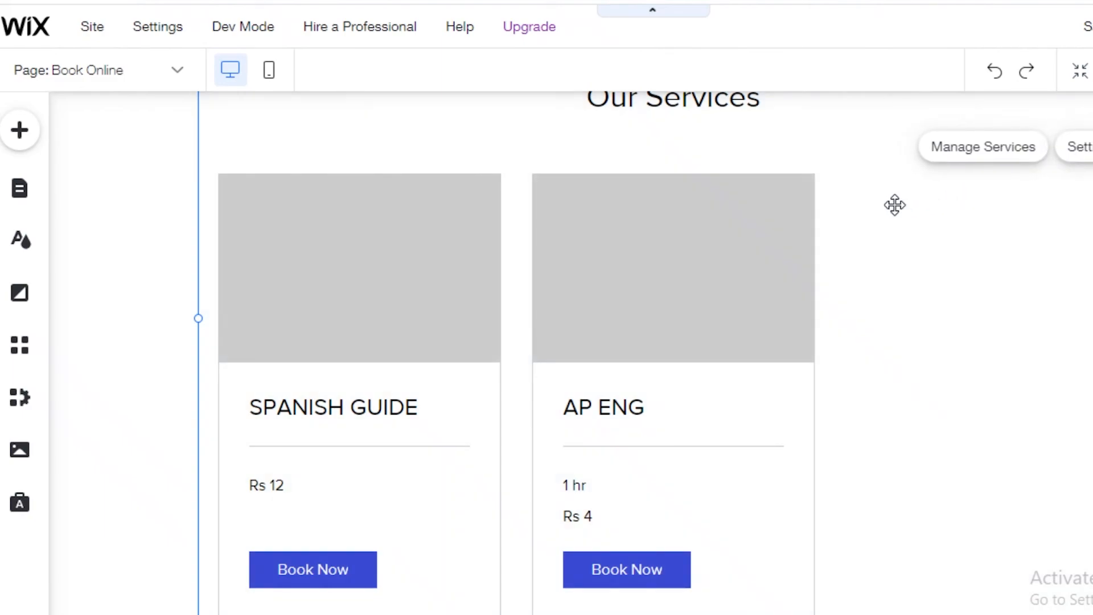
# Open the service management view from the services widget, review its additional actions and return to the editor
pyautogui.click(998, 152)
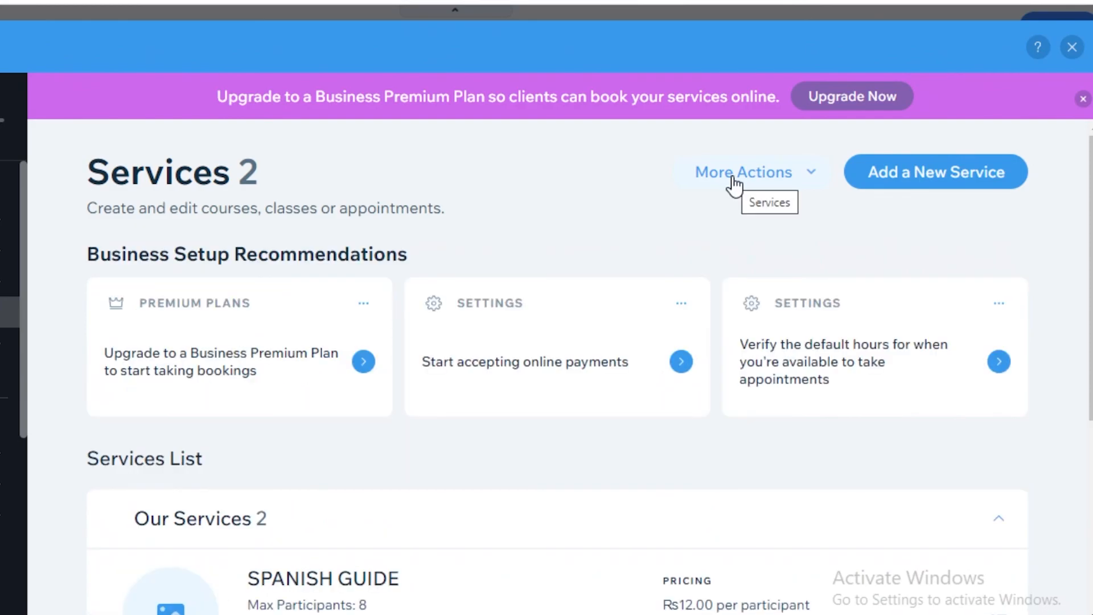
pyautogui.click(734, 181)
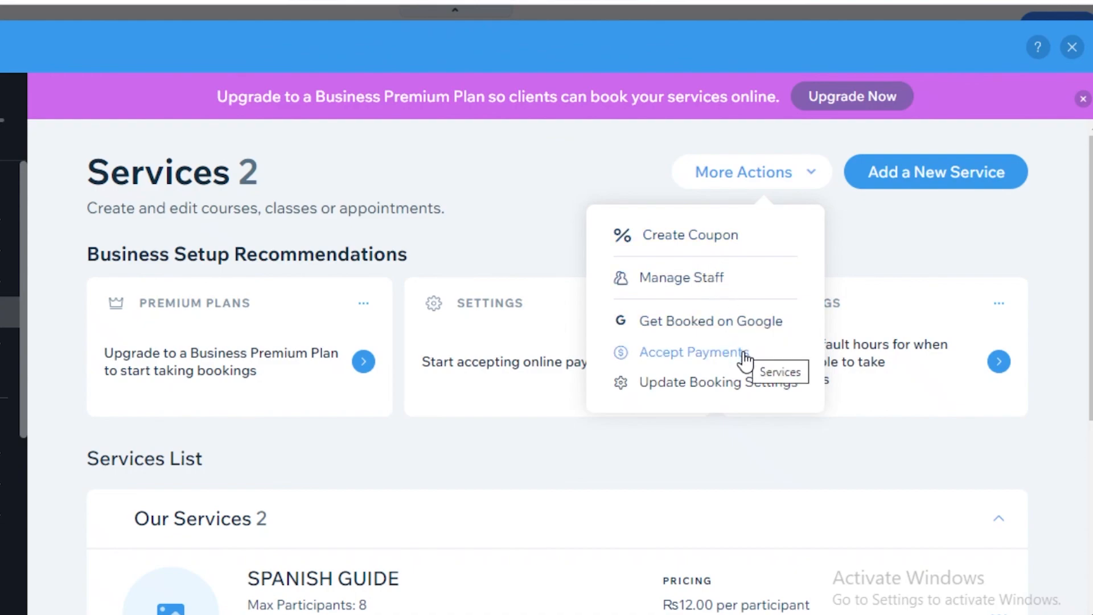
pyautogui.click(1070, 48)
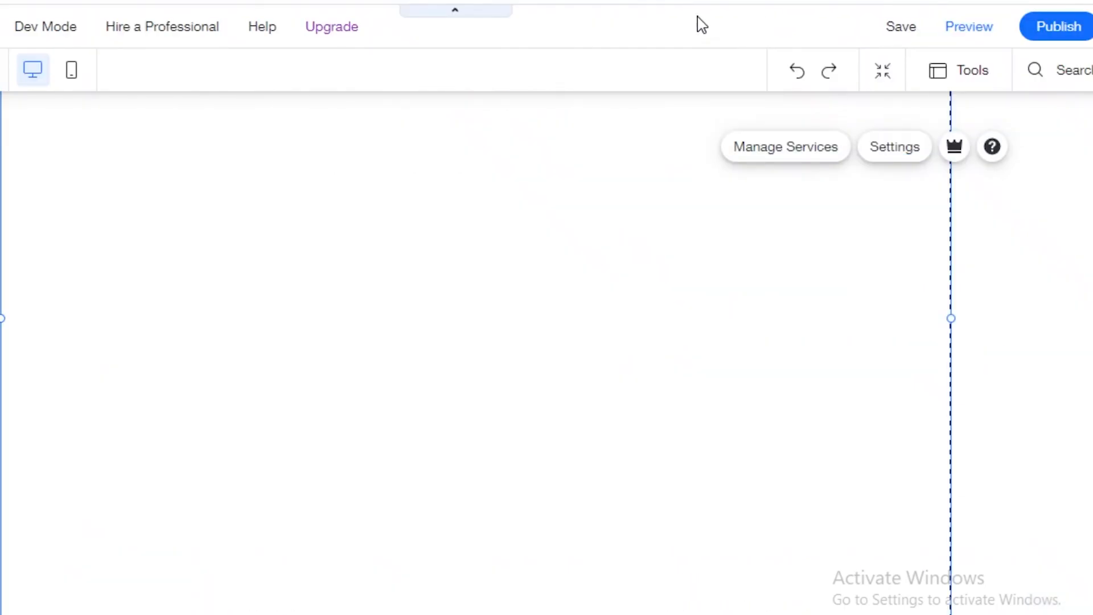